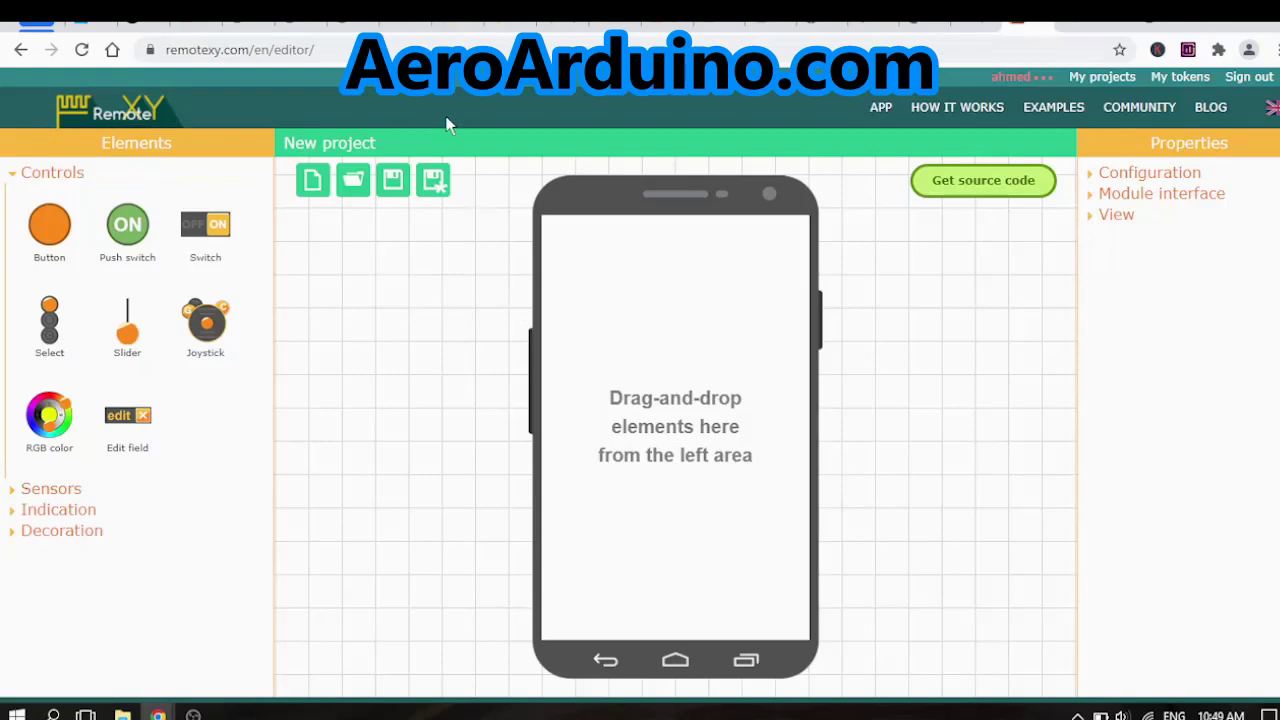
# Step: Open the project configuration and set the connection to Wi-Fi access point and the board to ESP8266 based board
pyautogui.click(1153, 174)
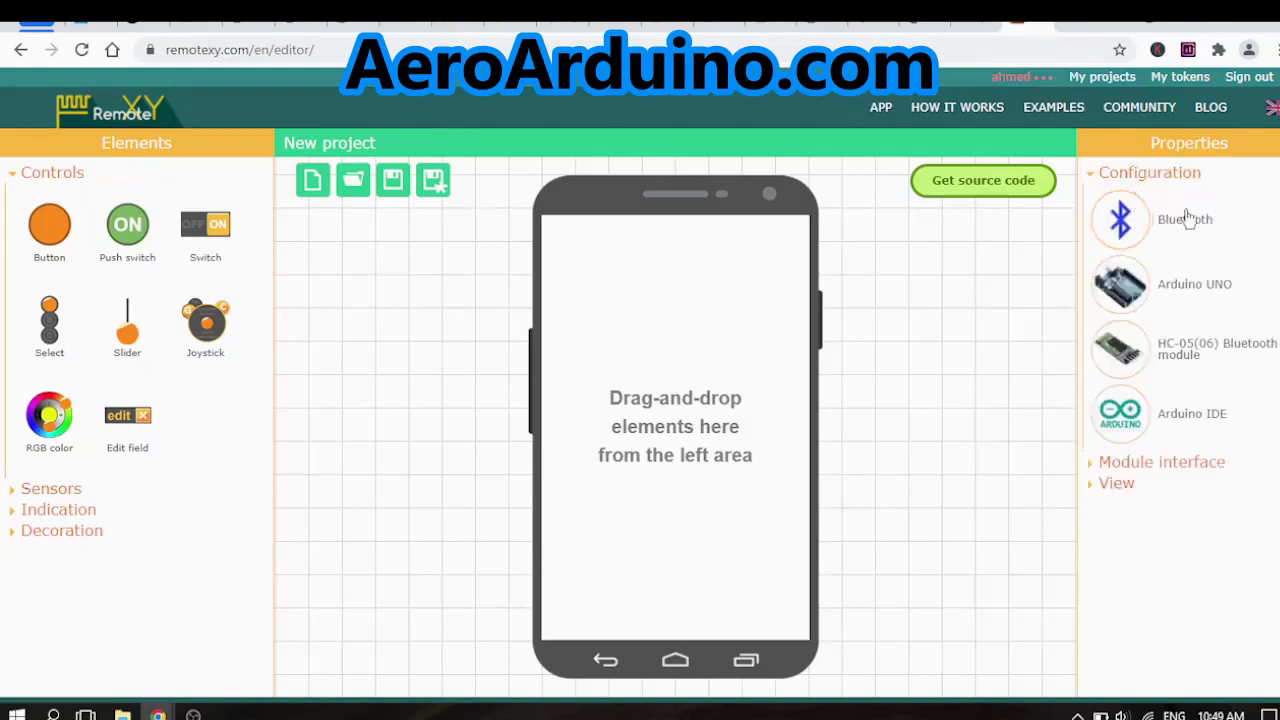
pyautogui.click(1123, 228)
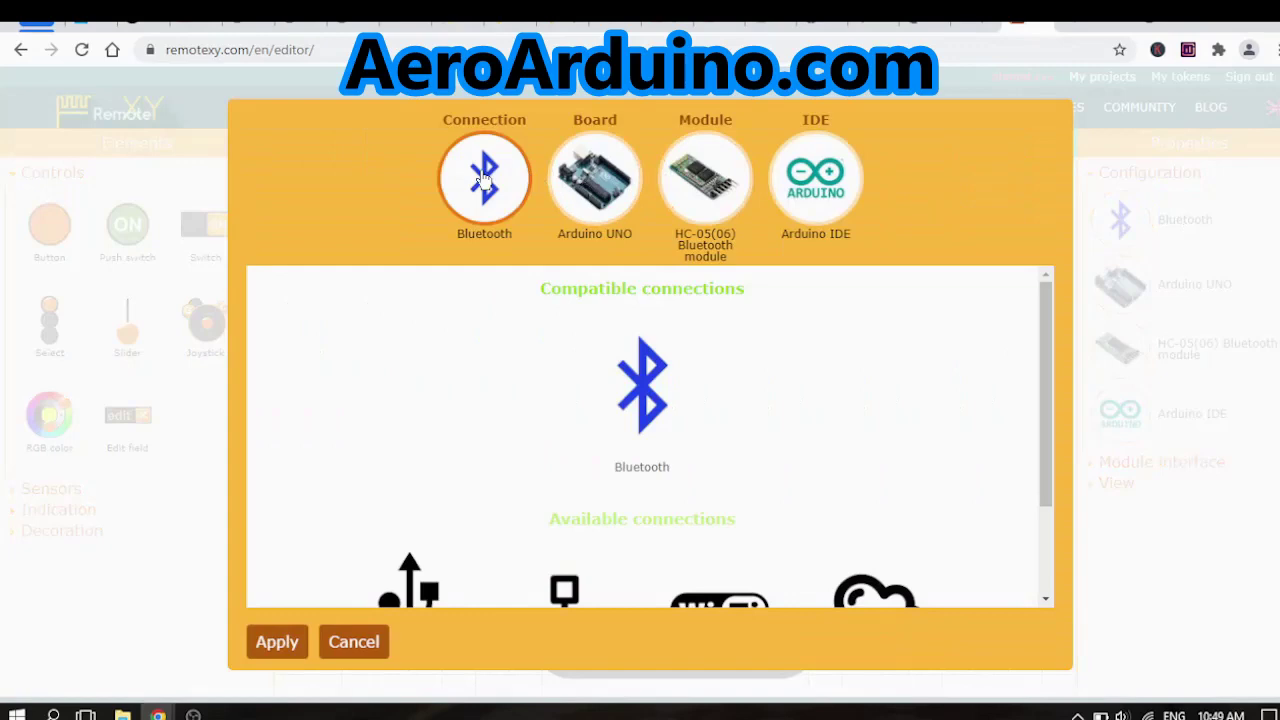
pyautogui.scroll(-2, 377, 507)
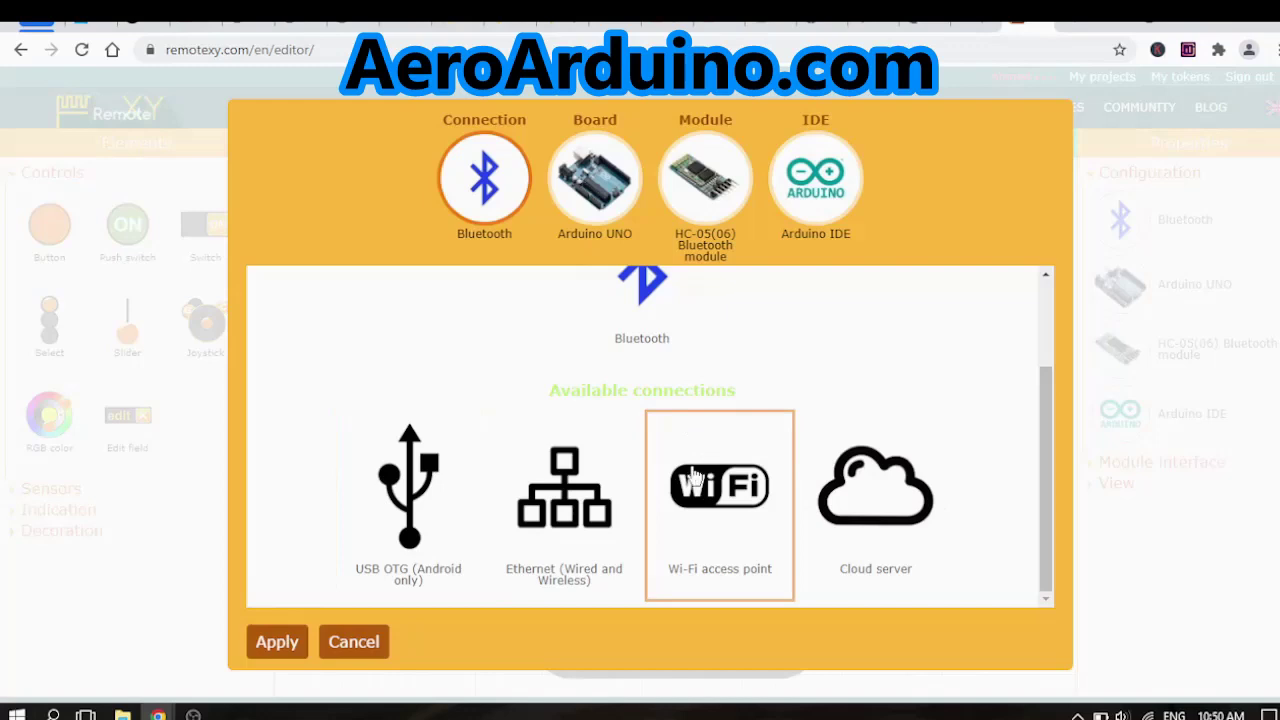
pyautogui.click(746, 522)
pyautogui.click(580, 203)
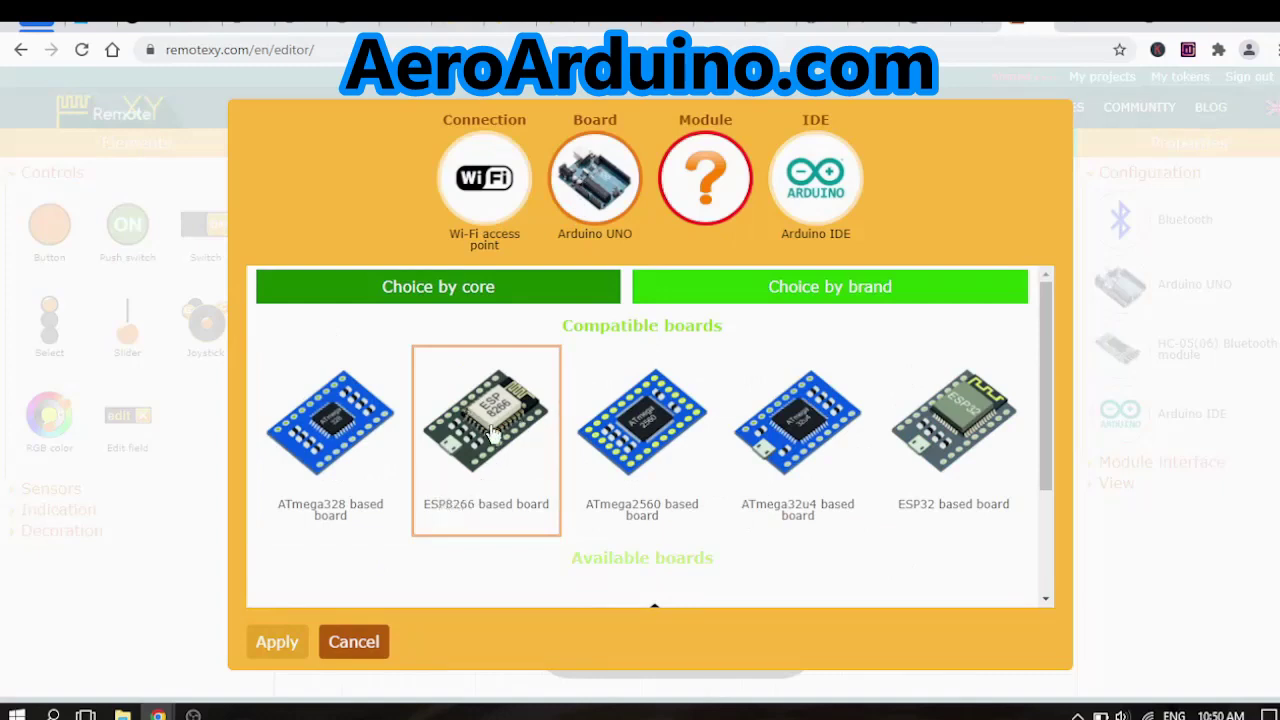
pyautogui.click(490, 430)
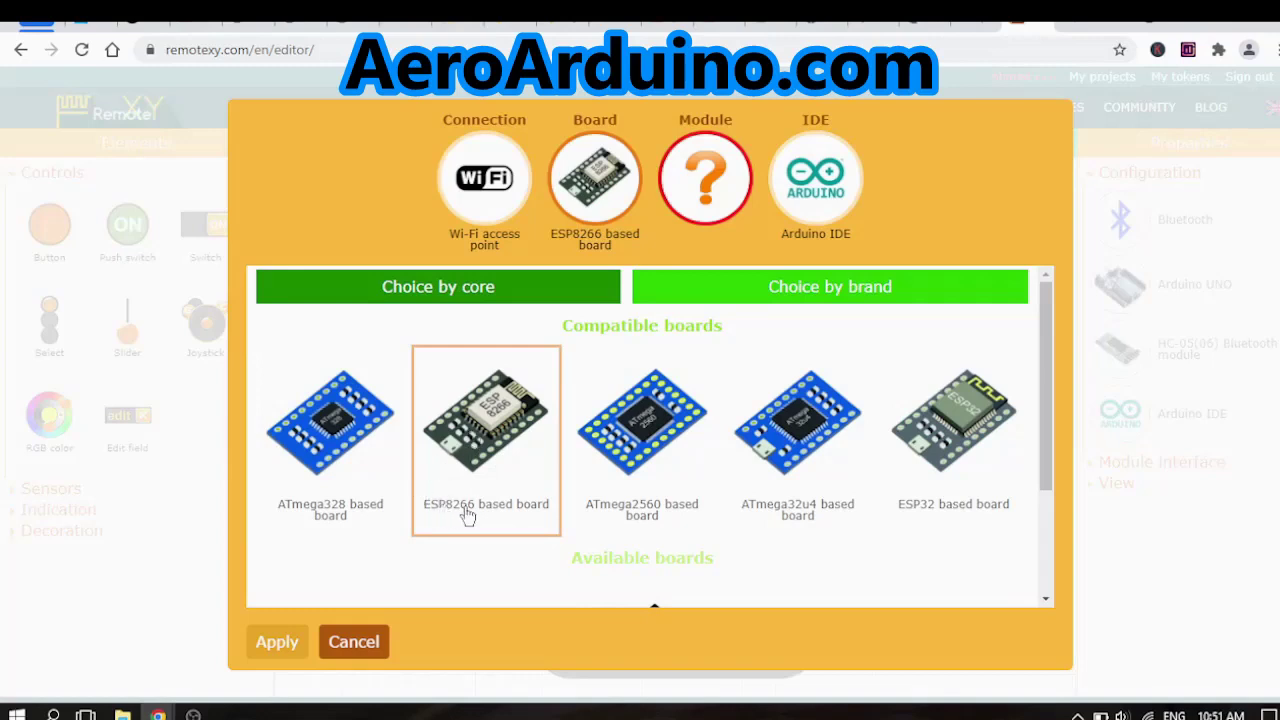
# Step: Choose WiFi on chip as the module and apply the configuration
pyautogui.click(717, 168)
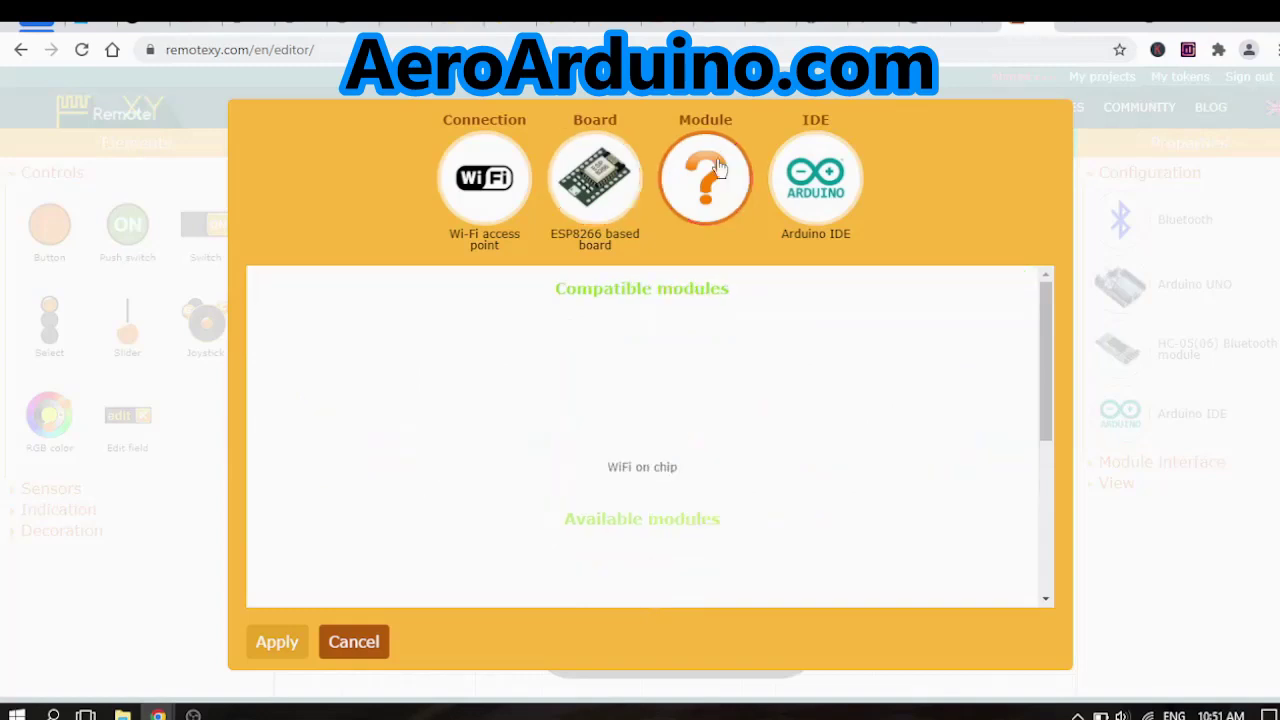
pyautogui.scroll(-2, 645, 435)
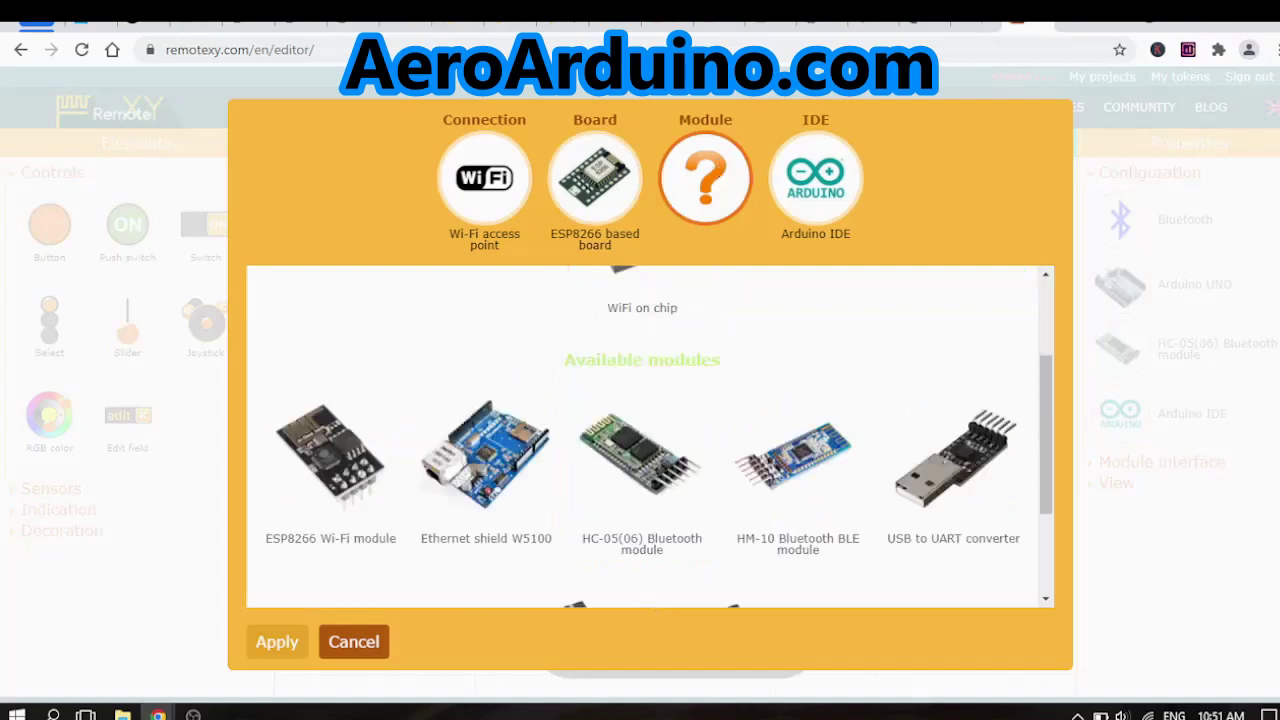
pyautogui.scroll(-2, 700, 272)
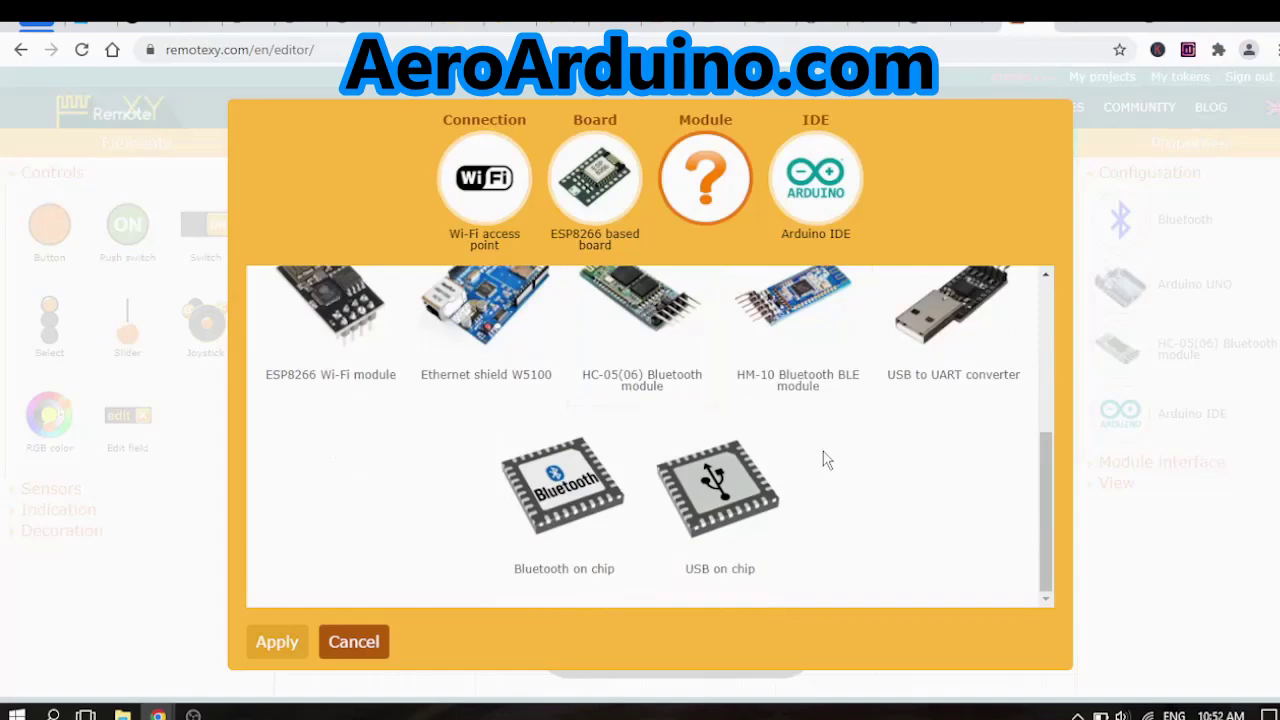
pyautogui.scroll(5, 826, 459)
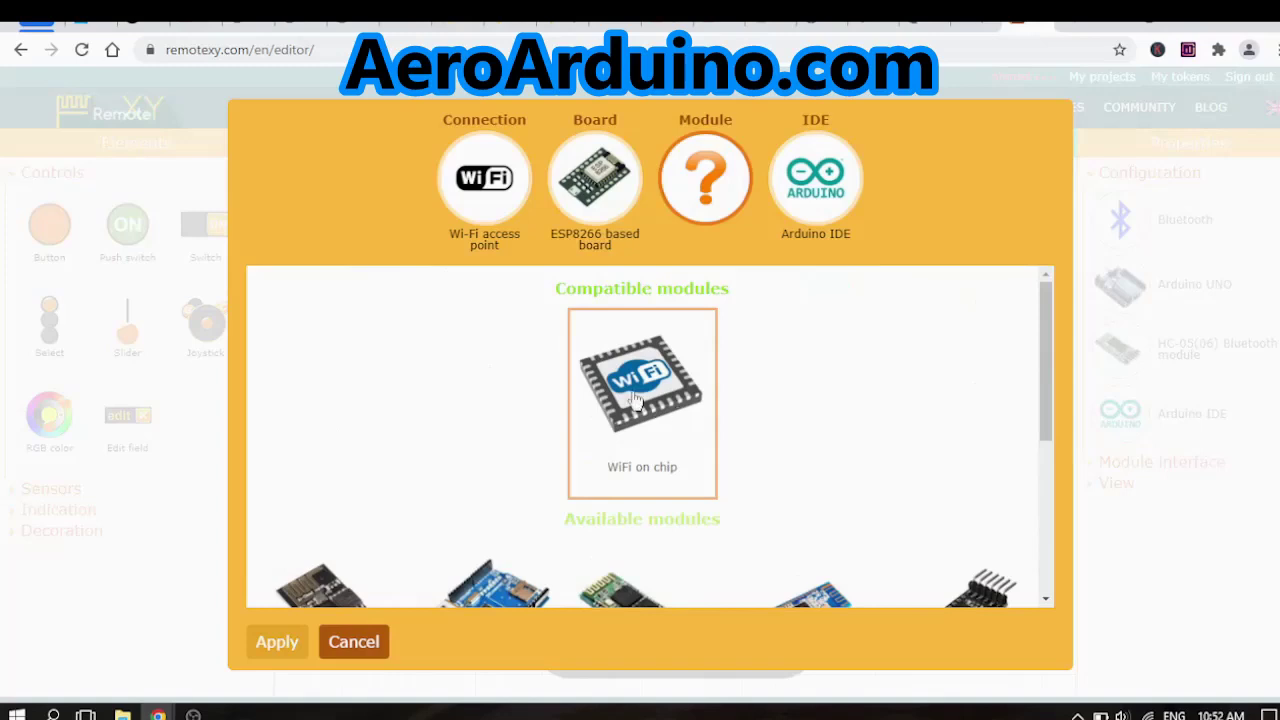
pyautogui.click(634, 398)
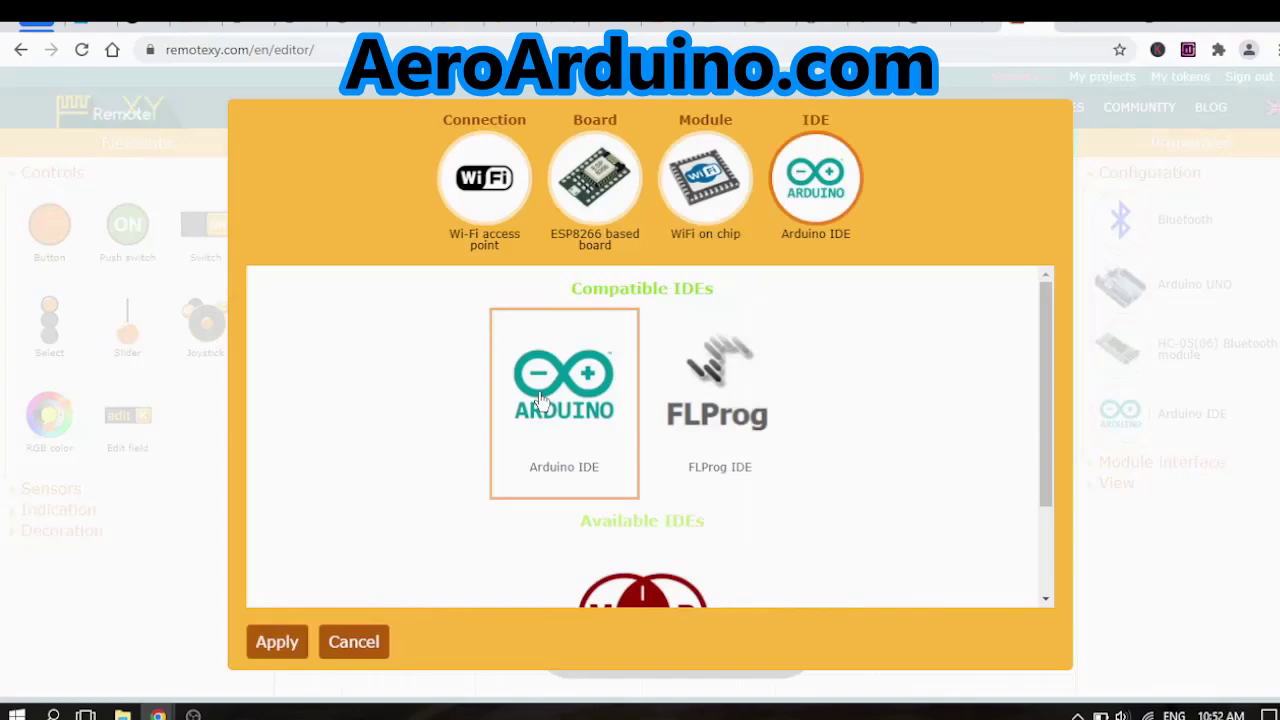
pyautogui.click(279, 642)
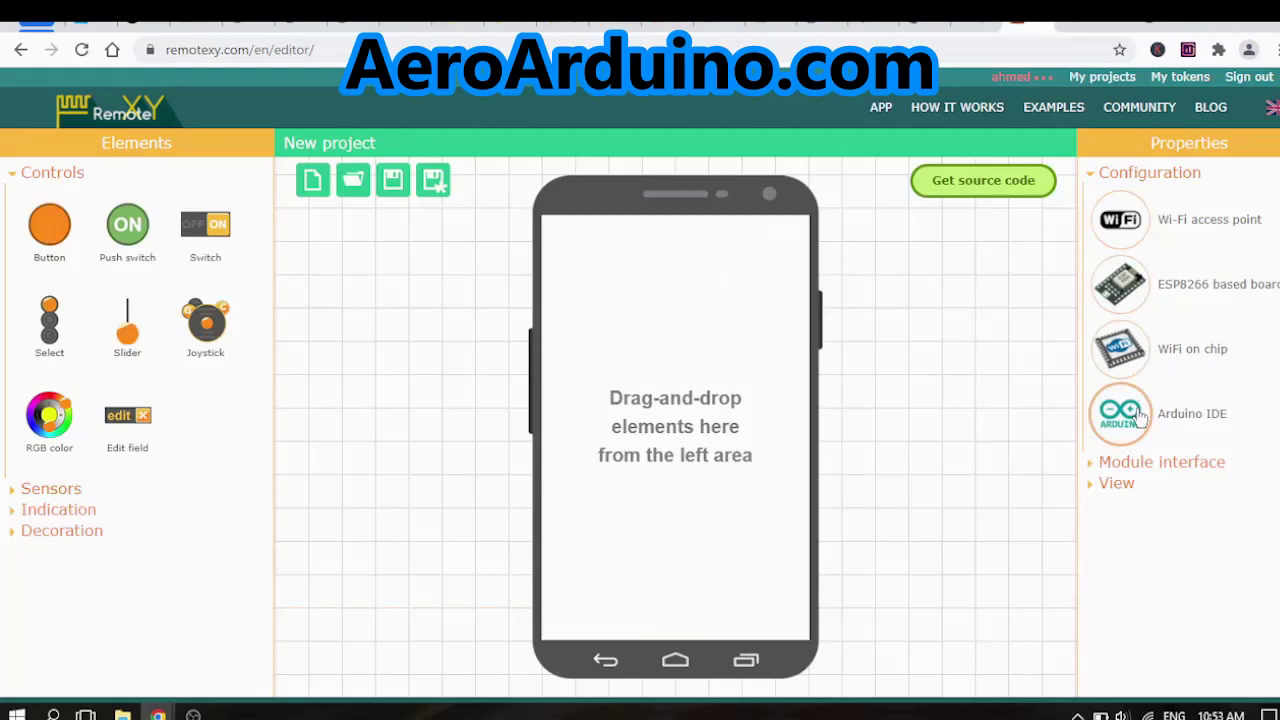
# Step: Examine the Wi-Fi access point's name and password in the module interface settings
pyautogui.click(1110, 466)
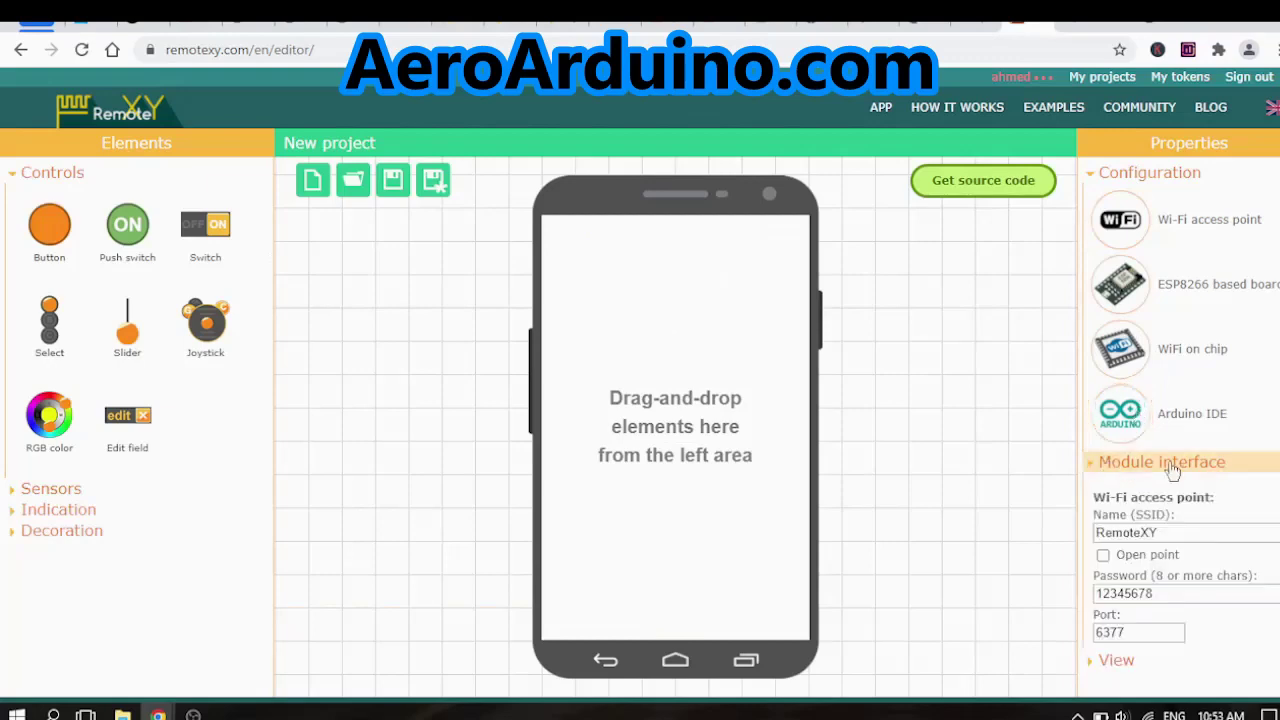
pyautogui.doubleClick(1166, 531)
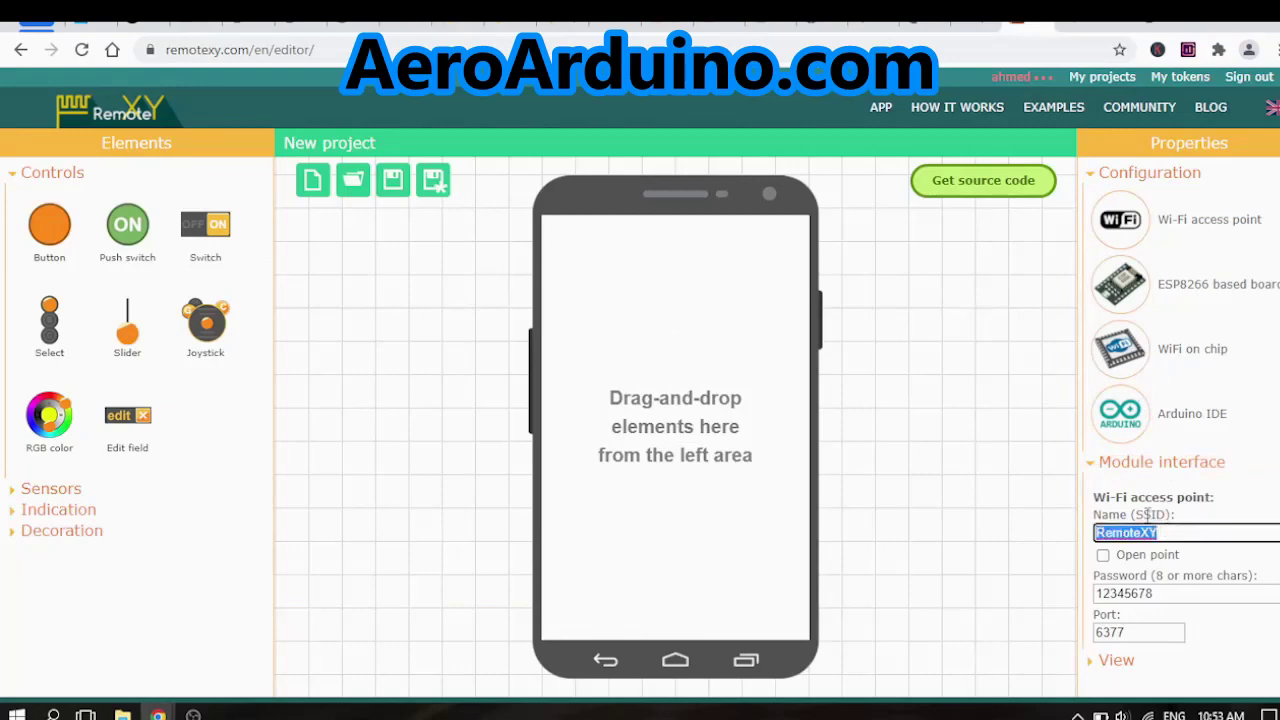
pyautogui.doubleClick(1149, 514)
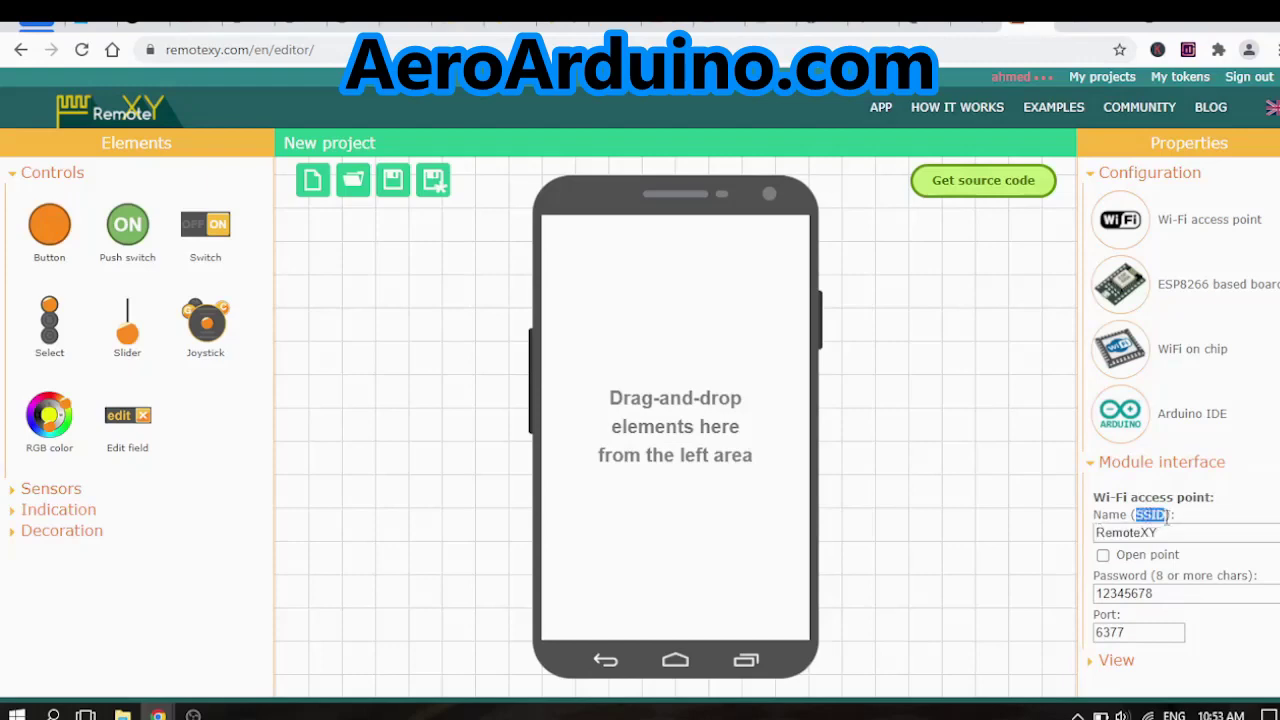
pyautogui.doubleClick(1164, 592)
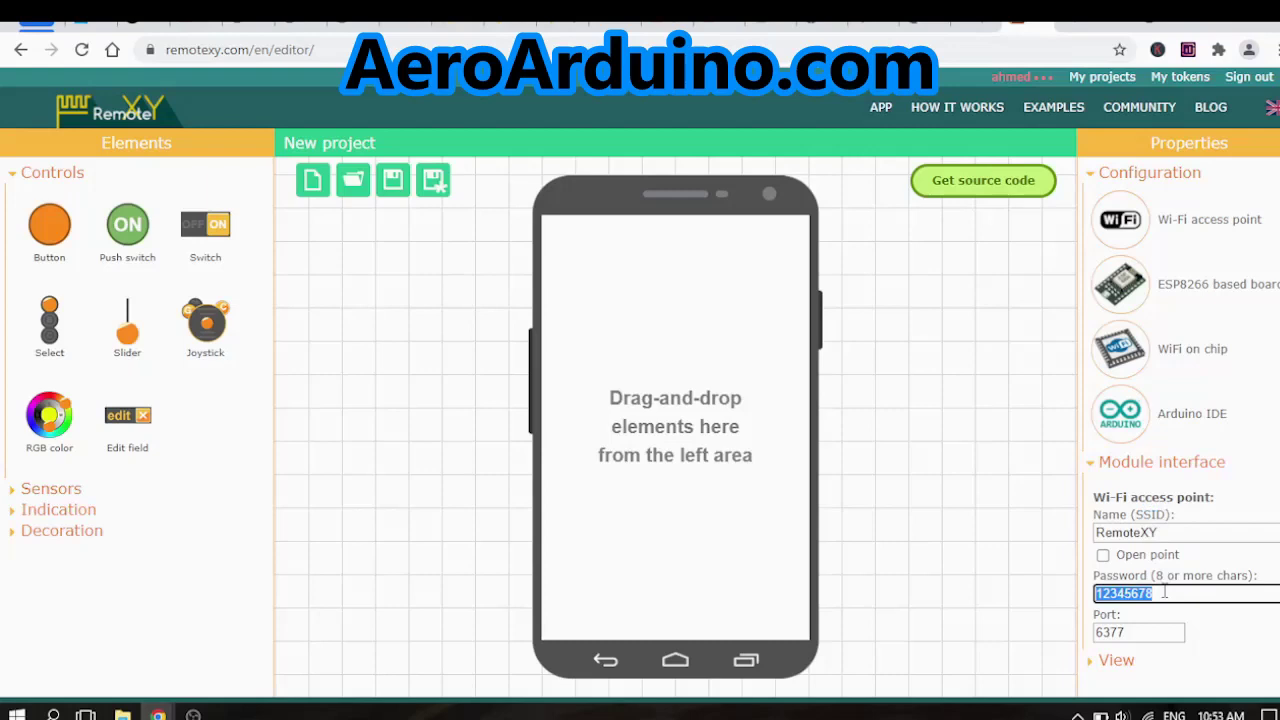
# Step: Set the phone view to Horizontal orientation with a yellow background color
pyautogui.scroll(-1, 1164, 592)
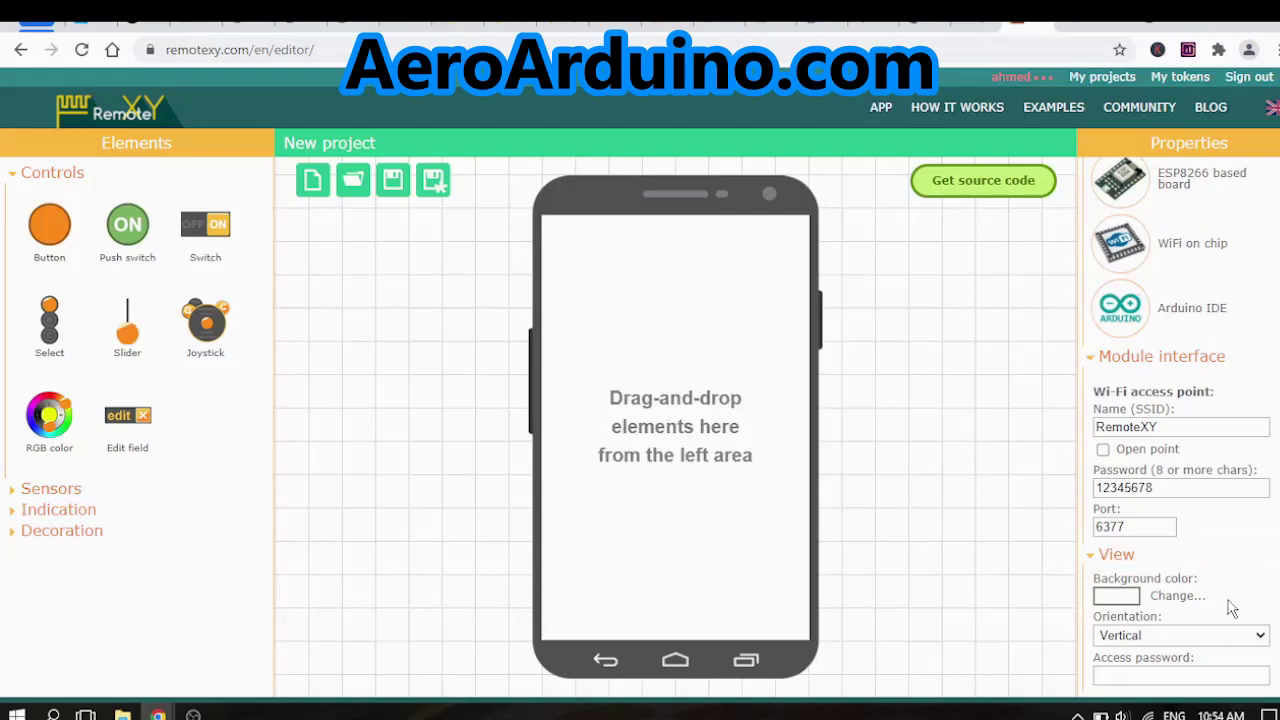
pyautogui.click(1173, 638)
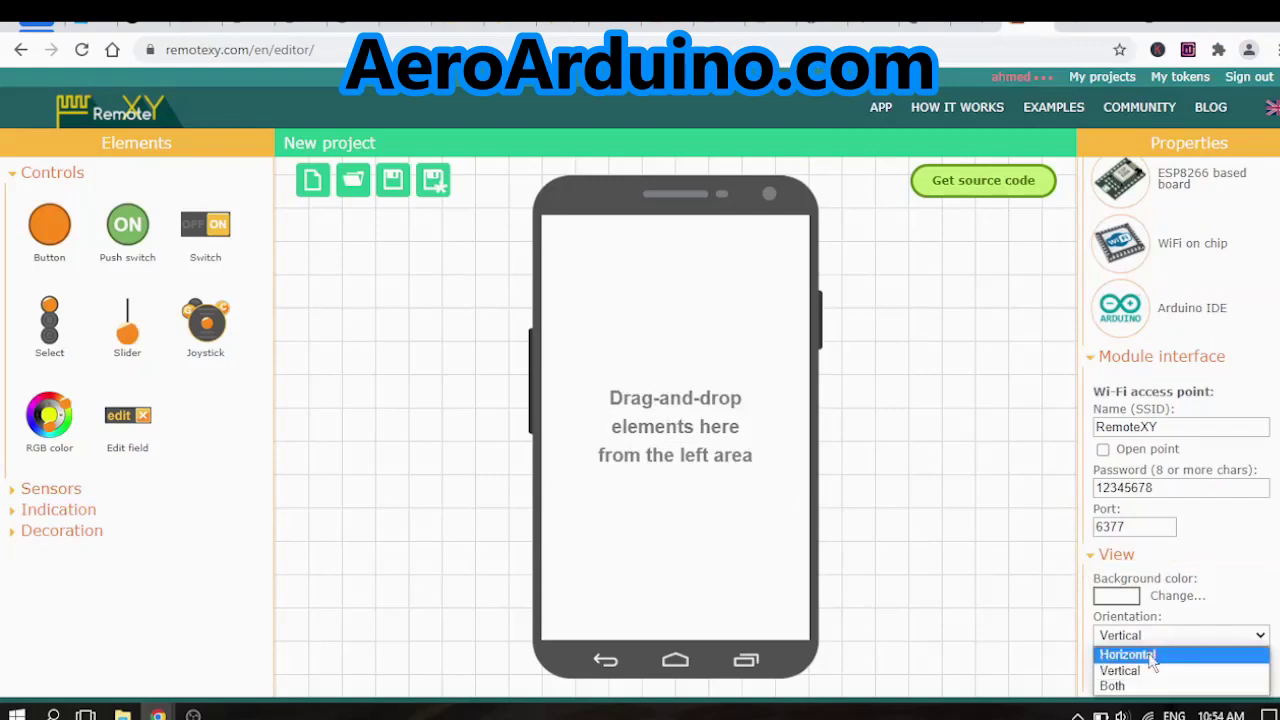
pyautogui.click(1150, 656)
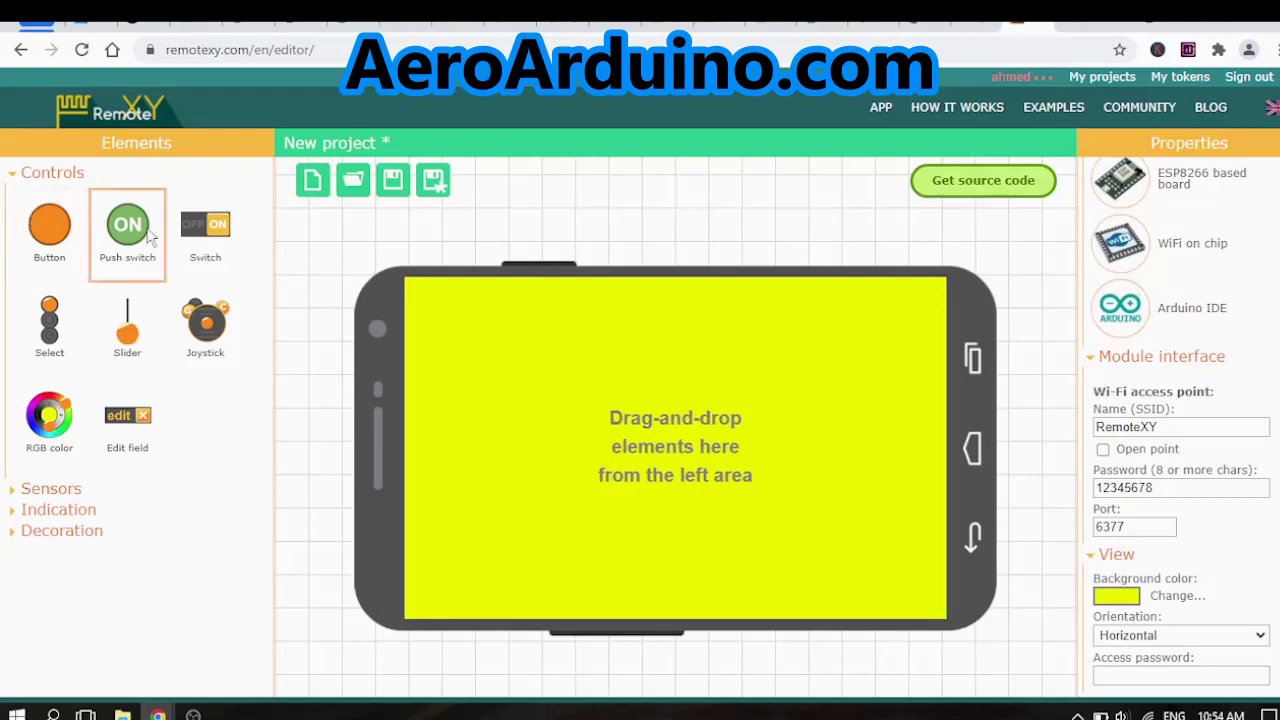
# Step: Place a switch element in the upper-left area of the phone screen and snap it to pin D2
pyautogui.moveTo(205, 225); pyautogui.dragTo(548, 386)
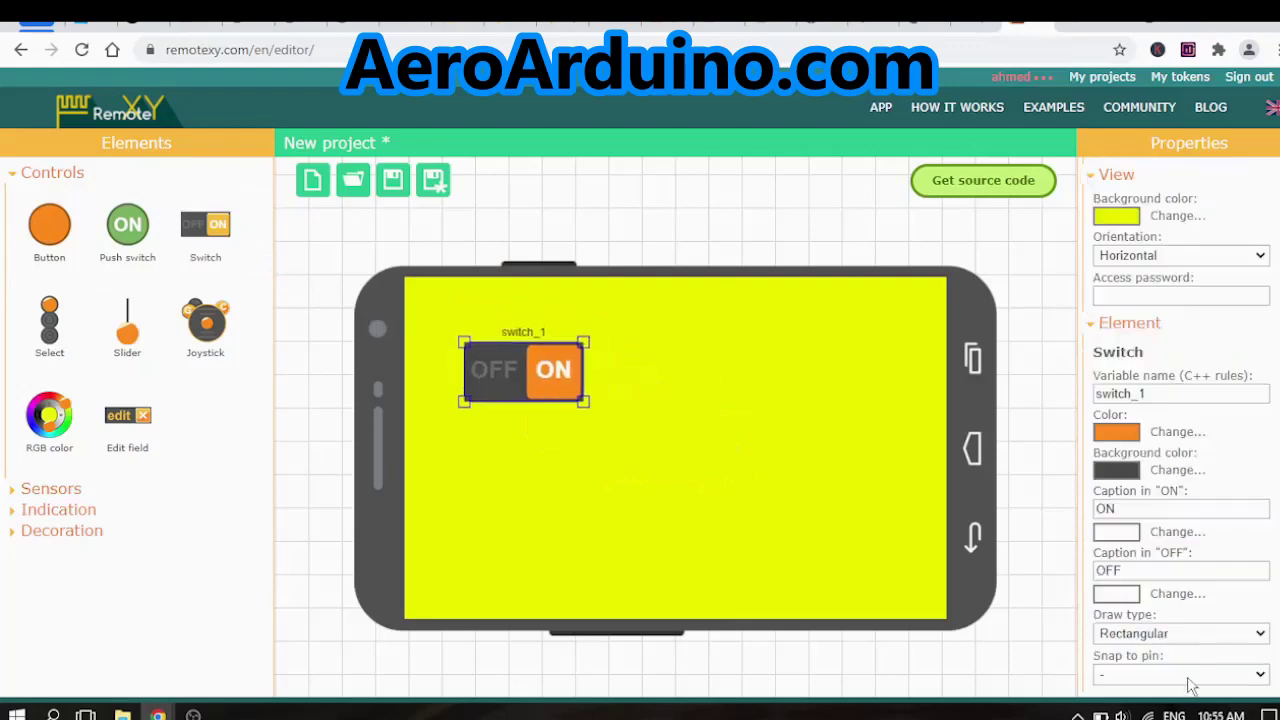
pyautogui.click(1190, 675)
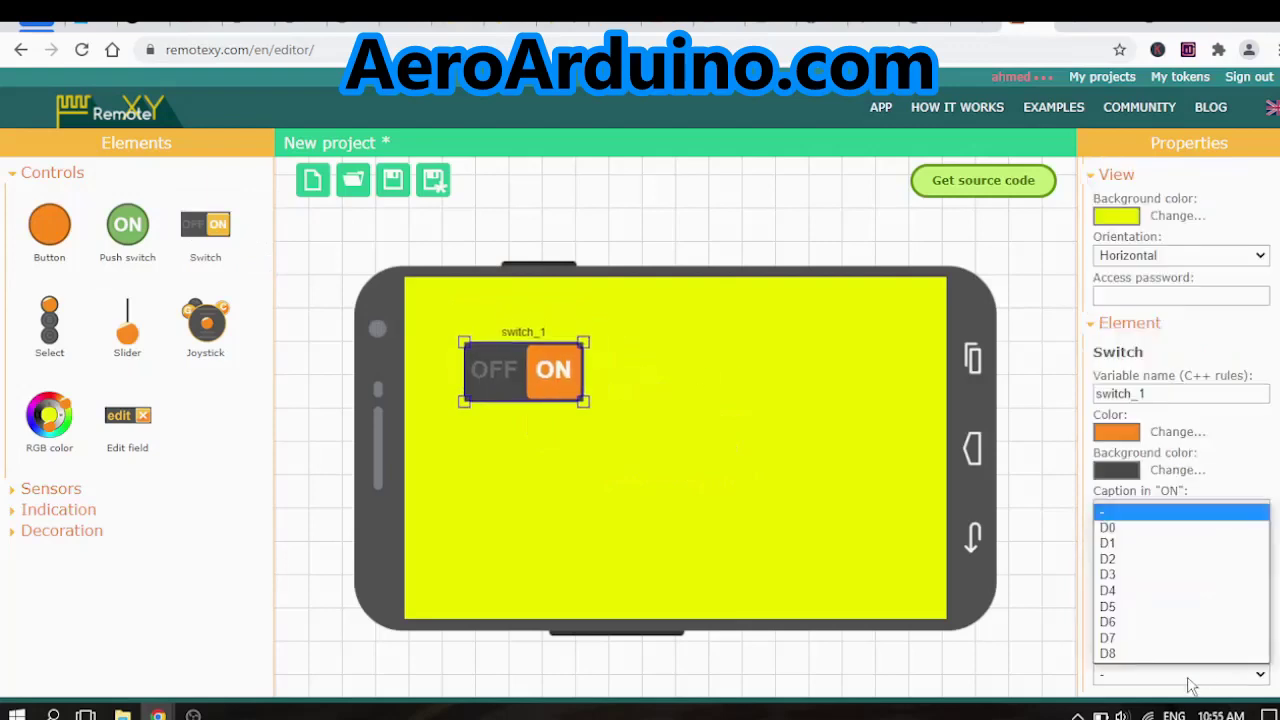
pyautogui.click(1150, 560)
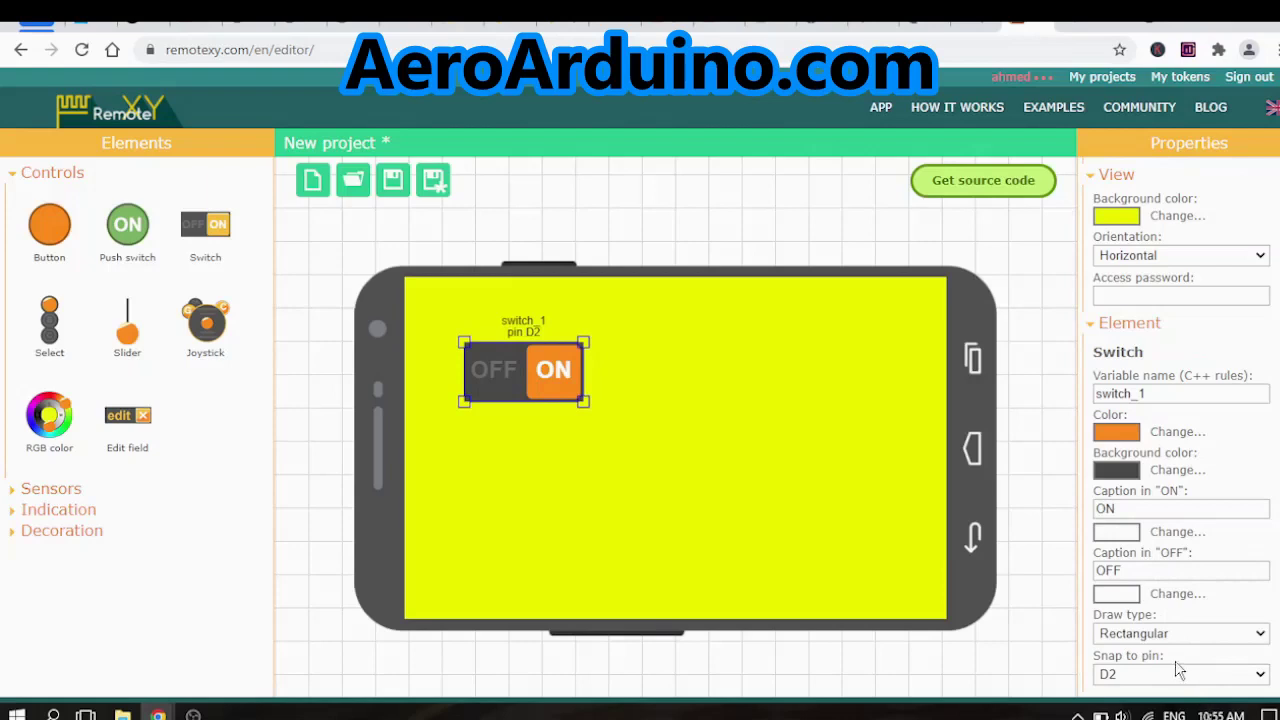
# Step: Add a vertical linear level indicator on the right half of the phone screen and name its variable AnalogLevel
pyautogui.click(30, 511)
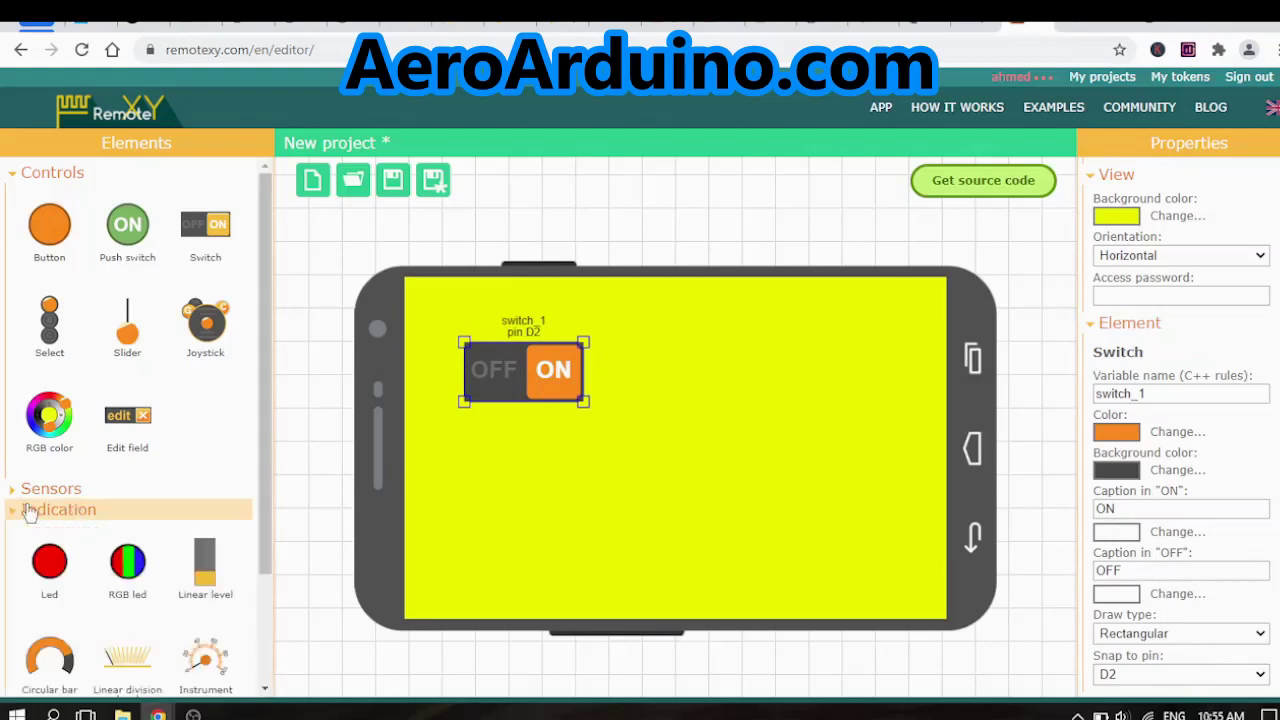
pyautogui.scroll(-3, 30, 511)
pyautogui.moveTo(205, 420); pyautogui.dragTo(850, 440)
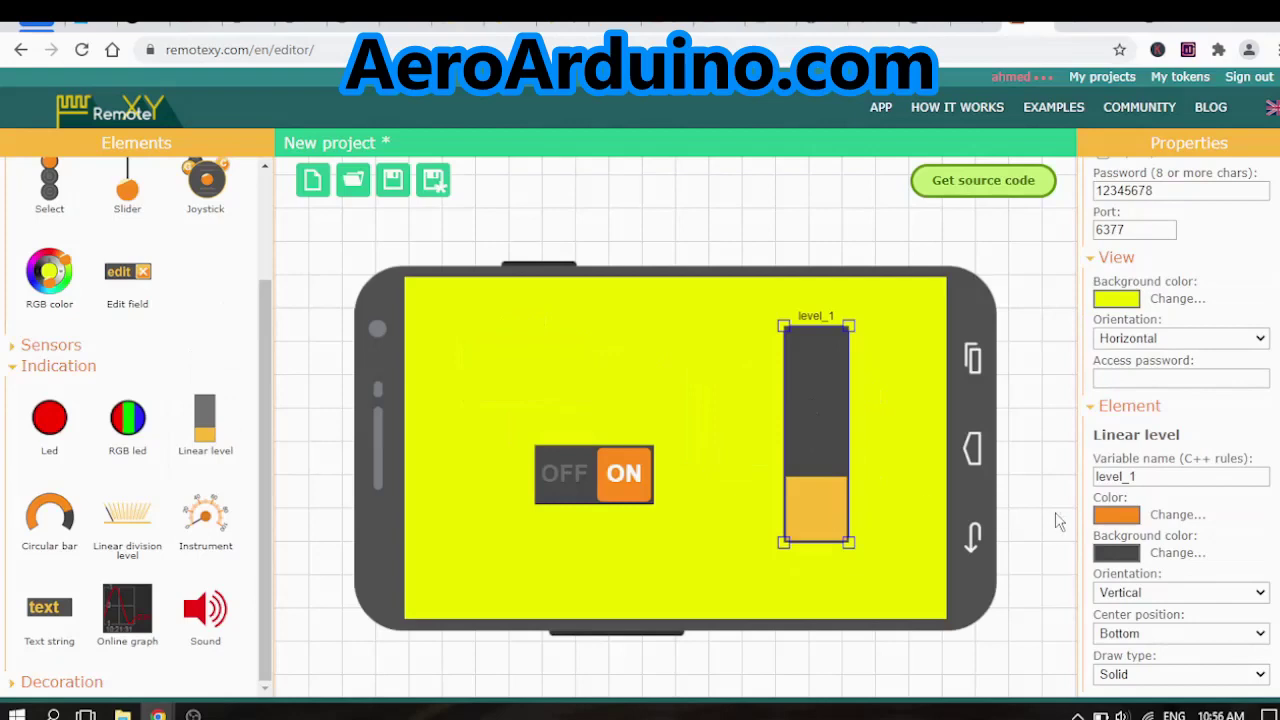
pyautogui.doubleClick(1173, 479)
pyautogui.write('Energy_l')
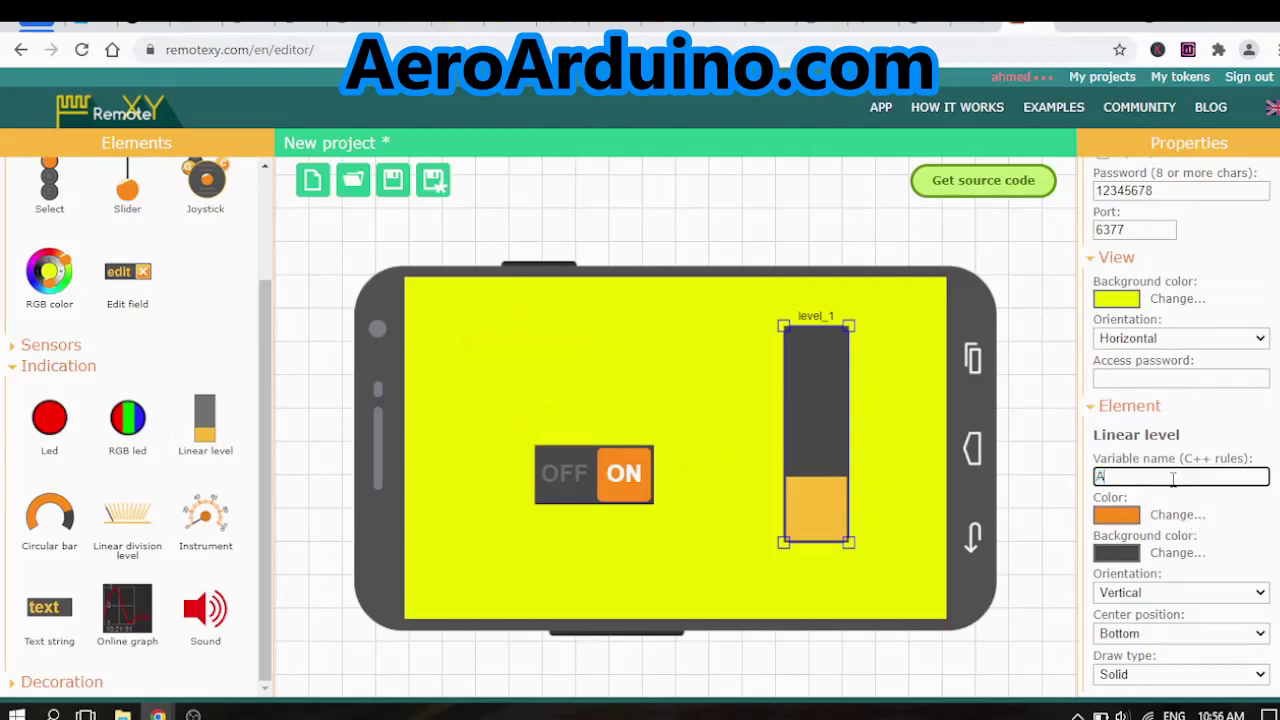
pyautogui.click(668, 376)
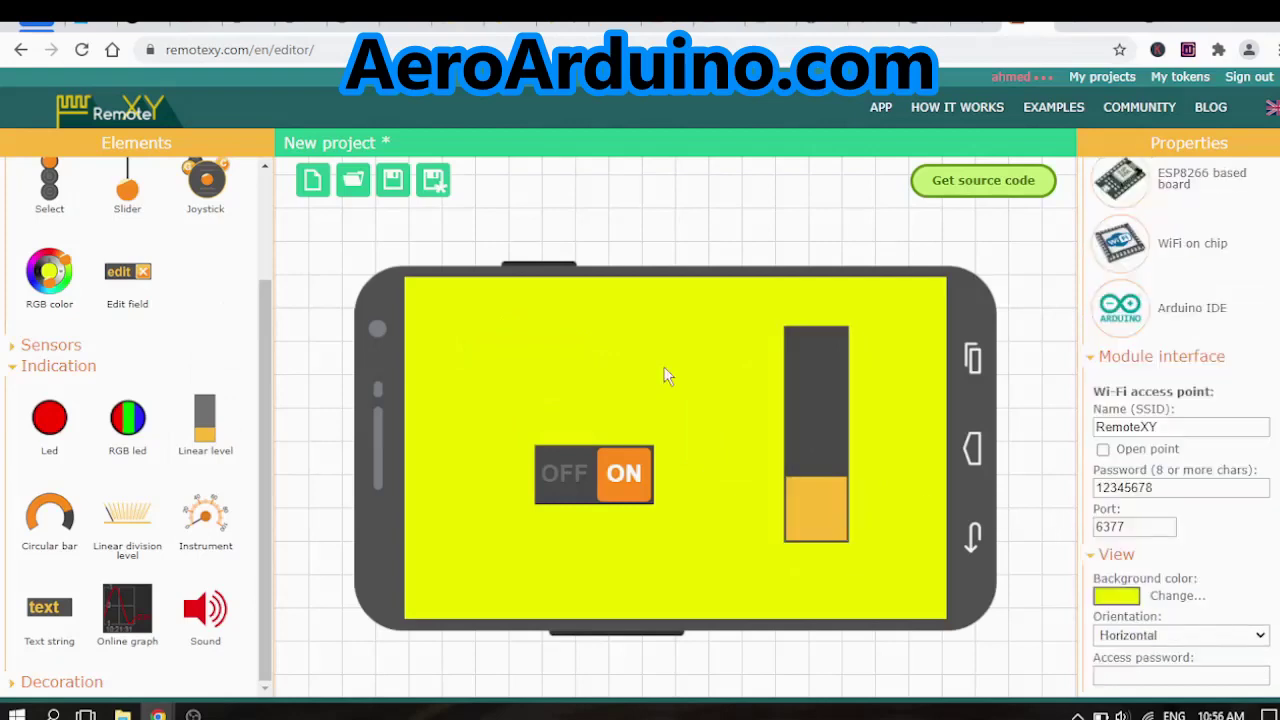
pyautogui.click(616, 467)
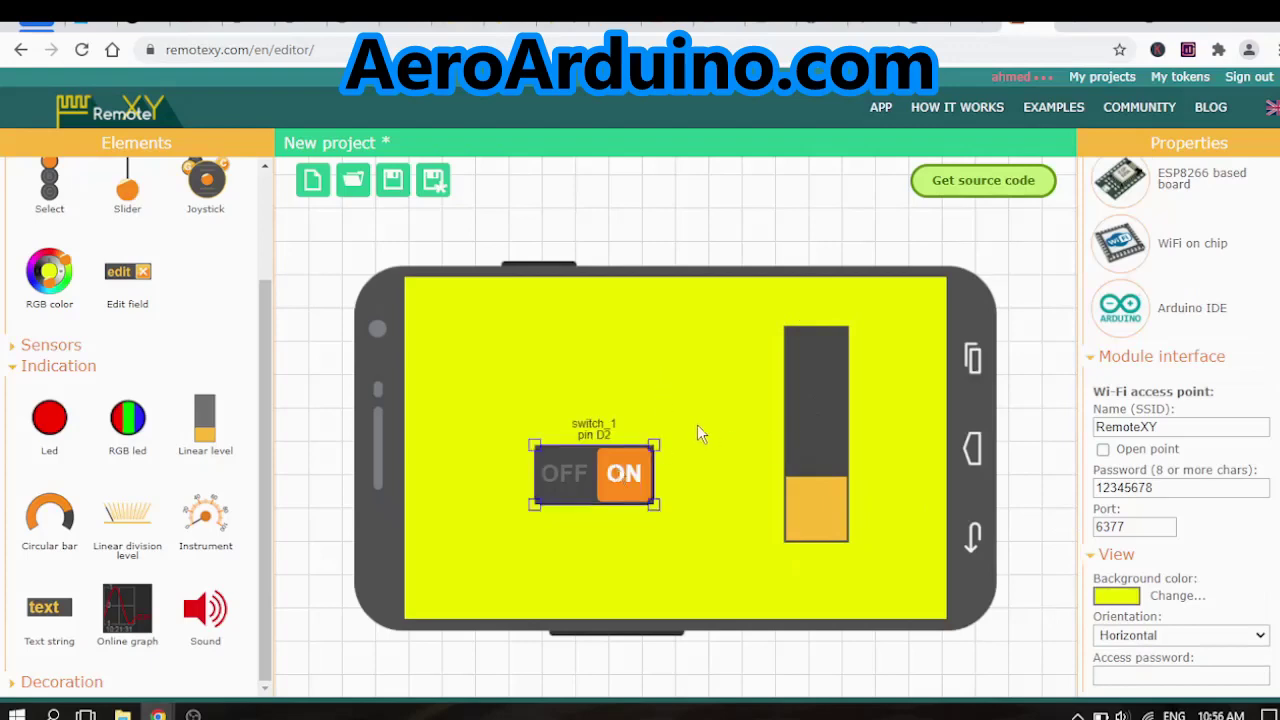
pyautogui.click(697, 427)
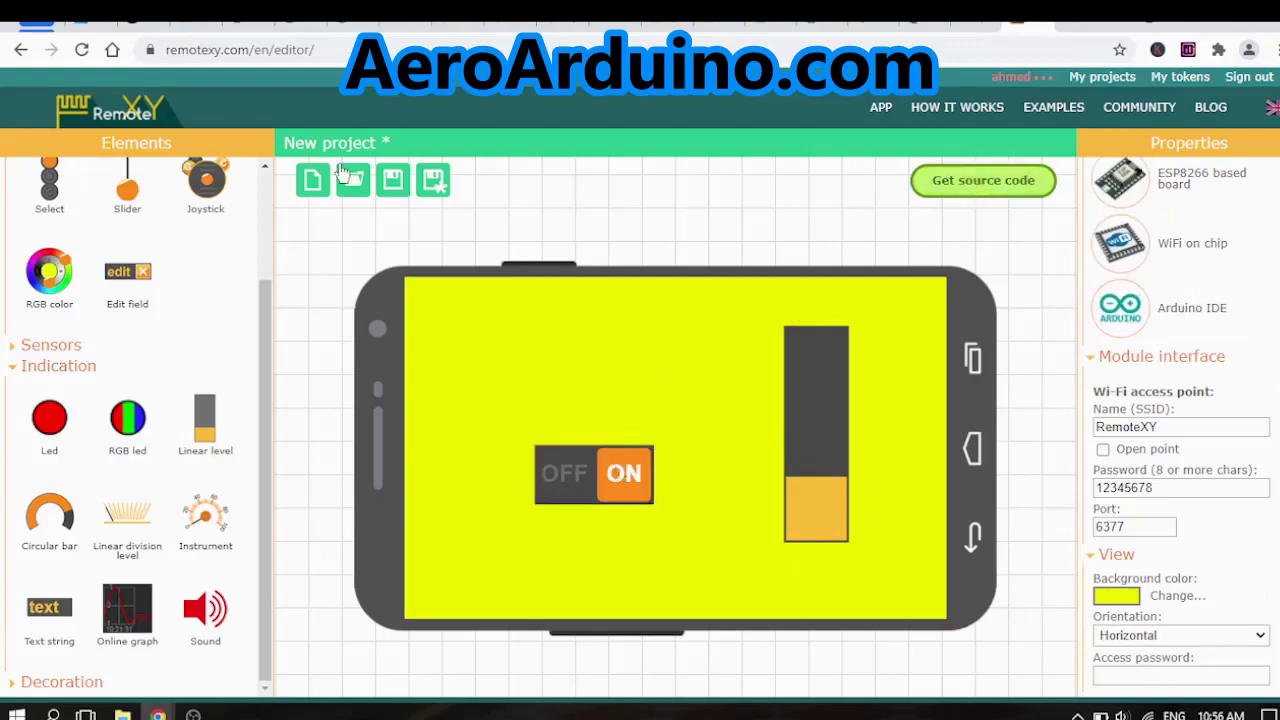
# Step: Save the project under the name ESP8266 InputLevel
pyautogui.click(312, 182)
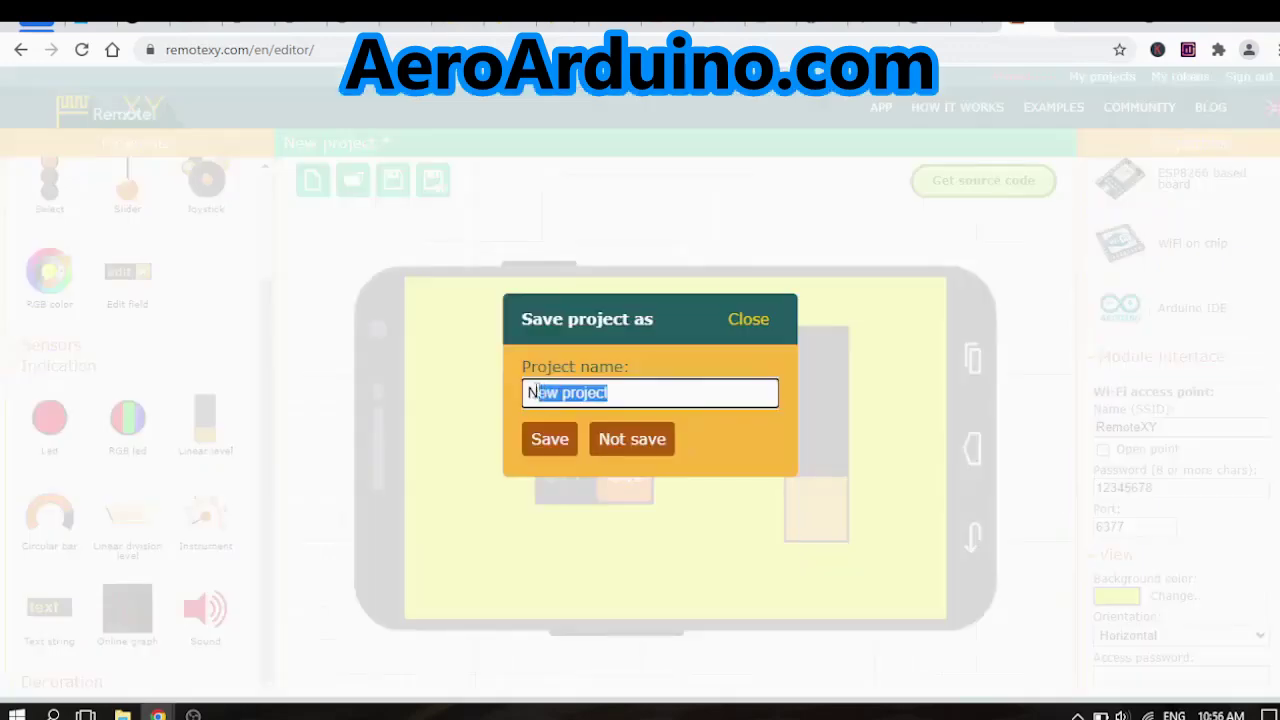
pyautogui.write('ESP')
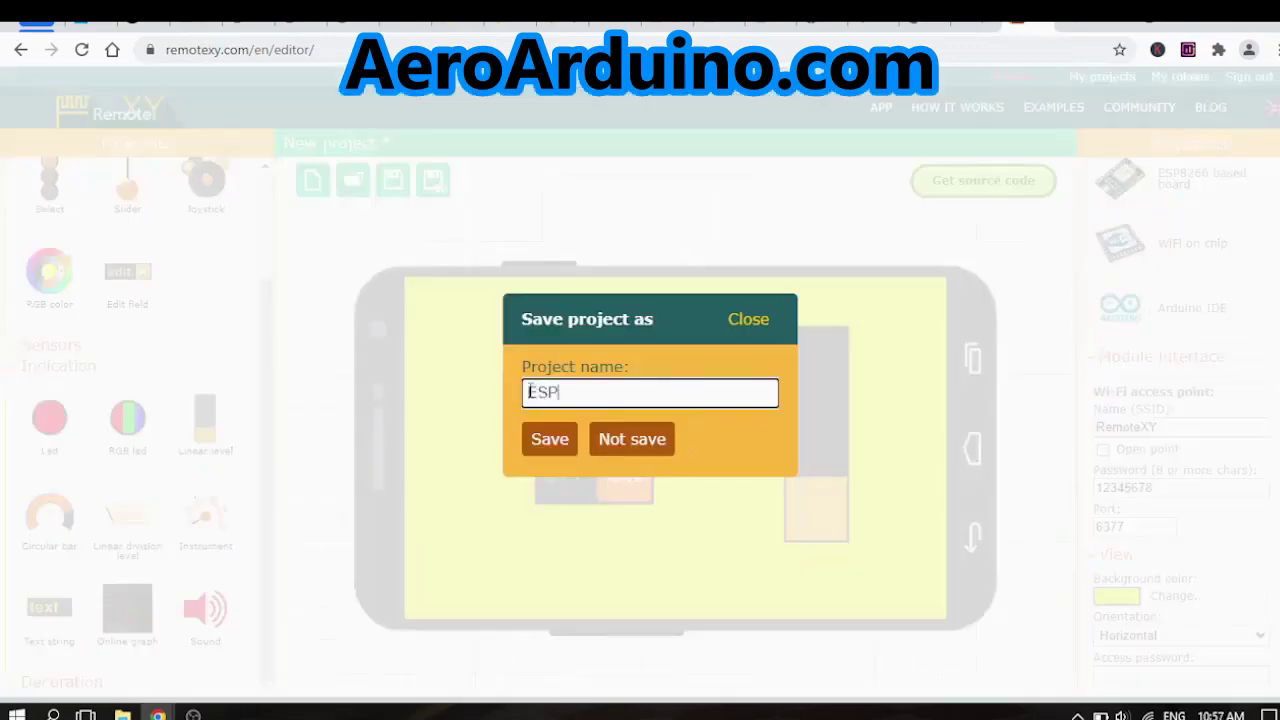
pyautogui.write('8266 InputLevel')
pyautogui.press('Return')
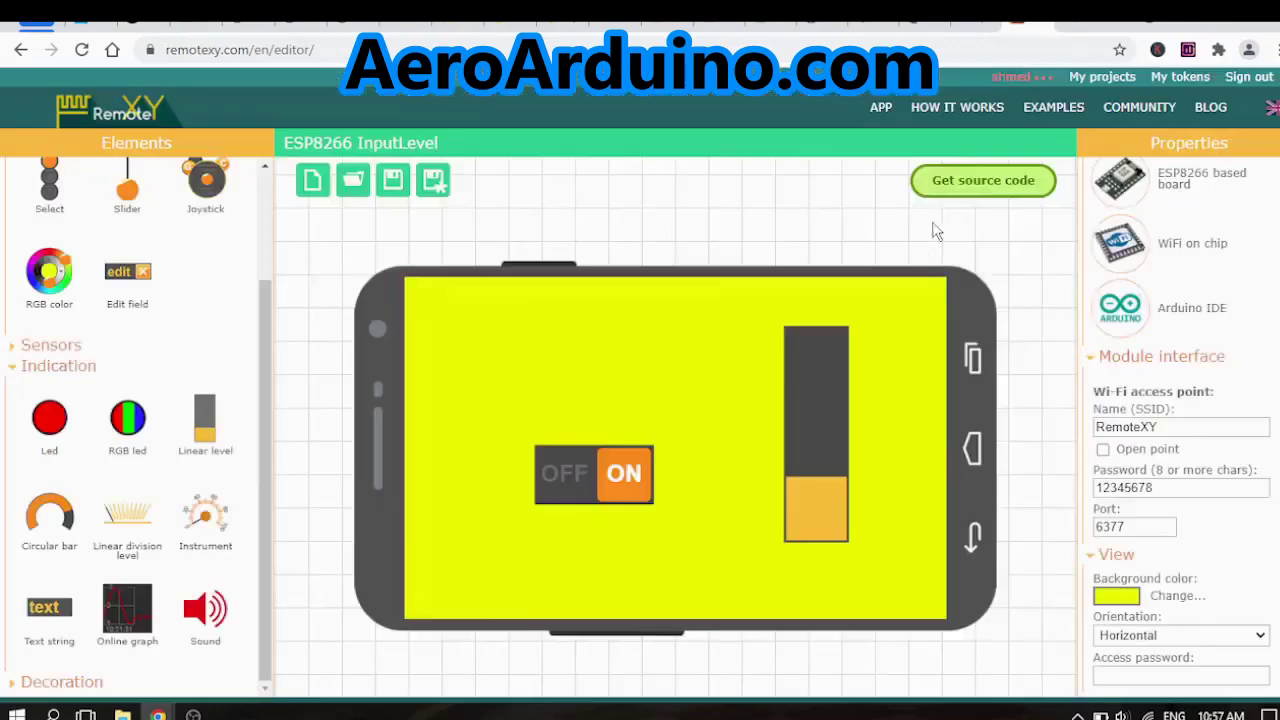
# Step: Get the project's source code and examine its connection settings, interface variables, setup and loop functions
pyautogui.click(977, 182)
pyautogui.scroll(-3, 723, 349)
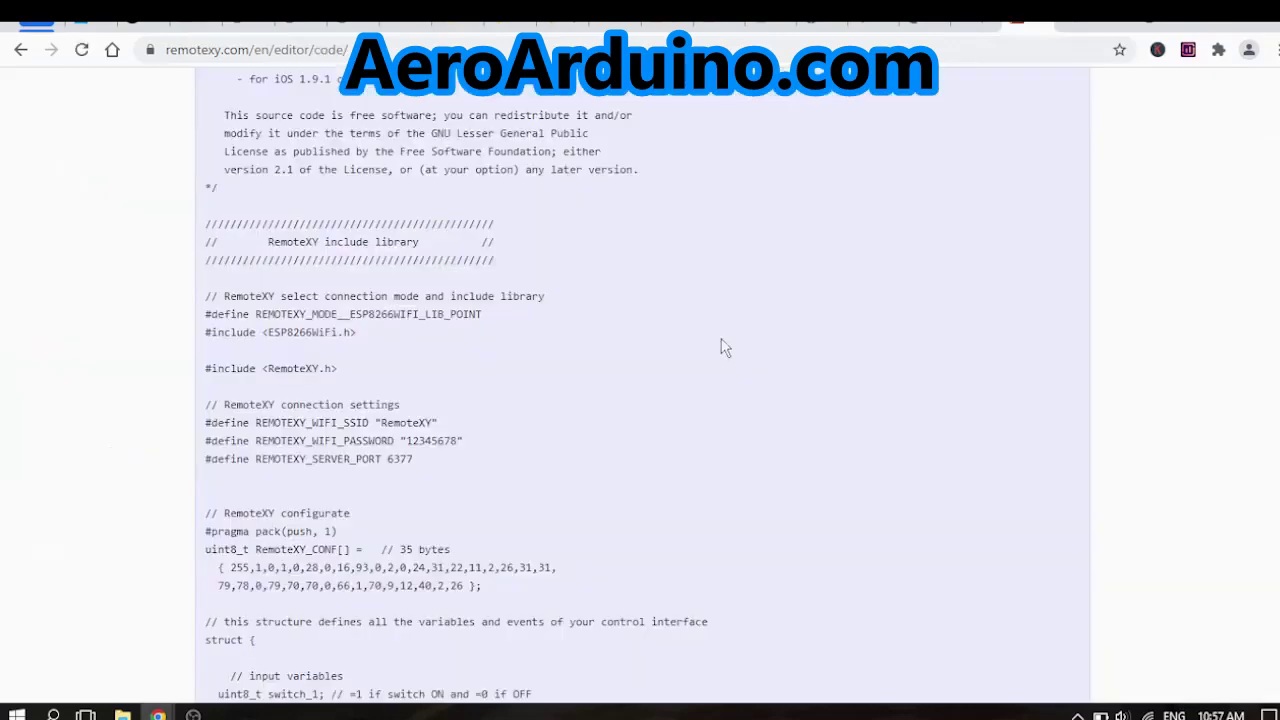
pyautogui.scroll(1, 723, 349)
pyautogui.scroll(-2, 723, 349)
pyautogui.scroll(-3, 725, 347)
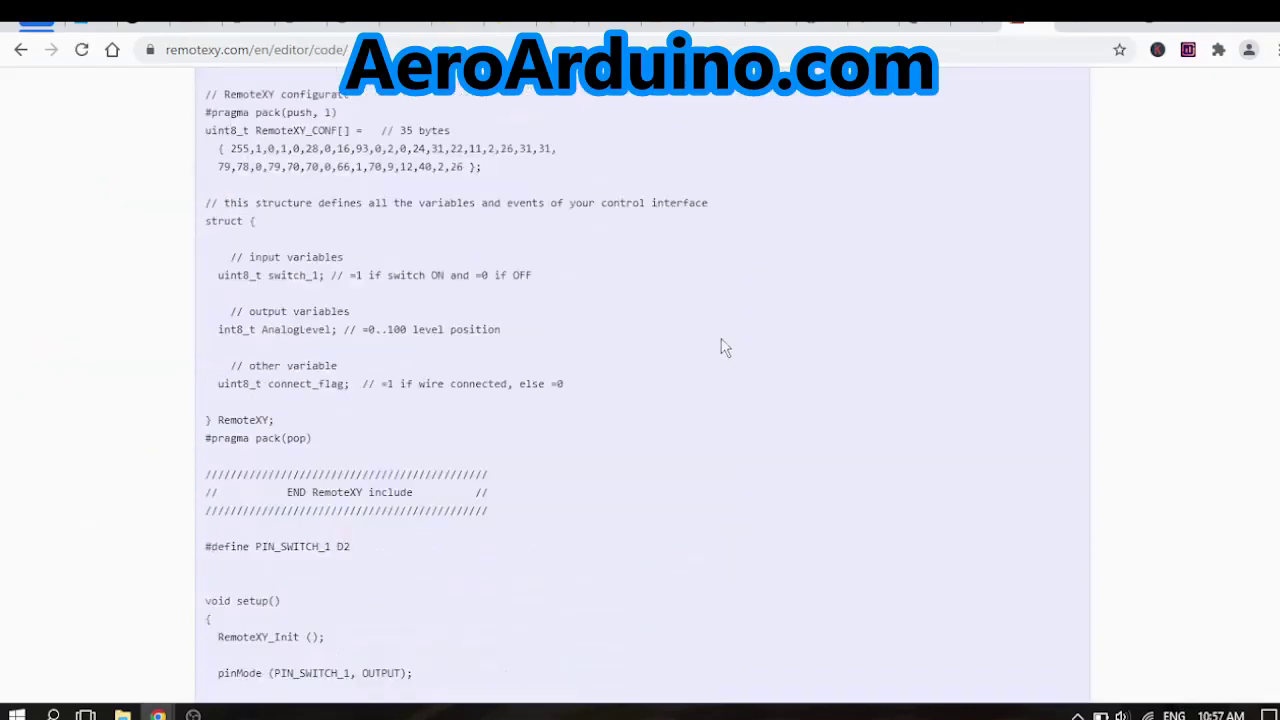
pyautogui.scroll(-4, 725, 347)
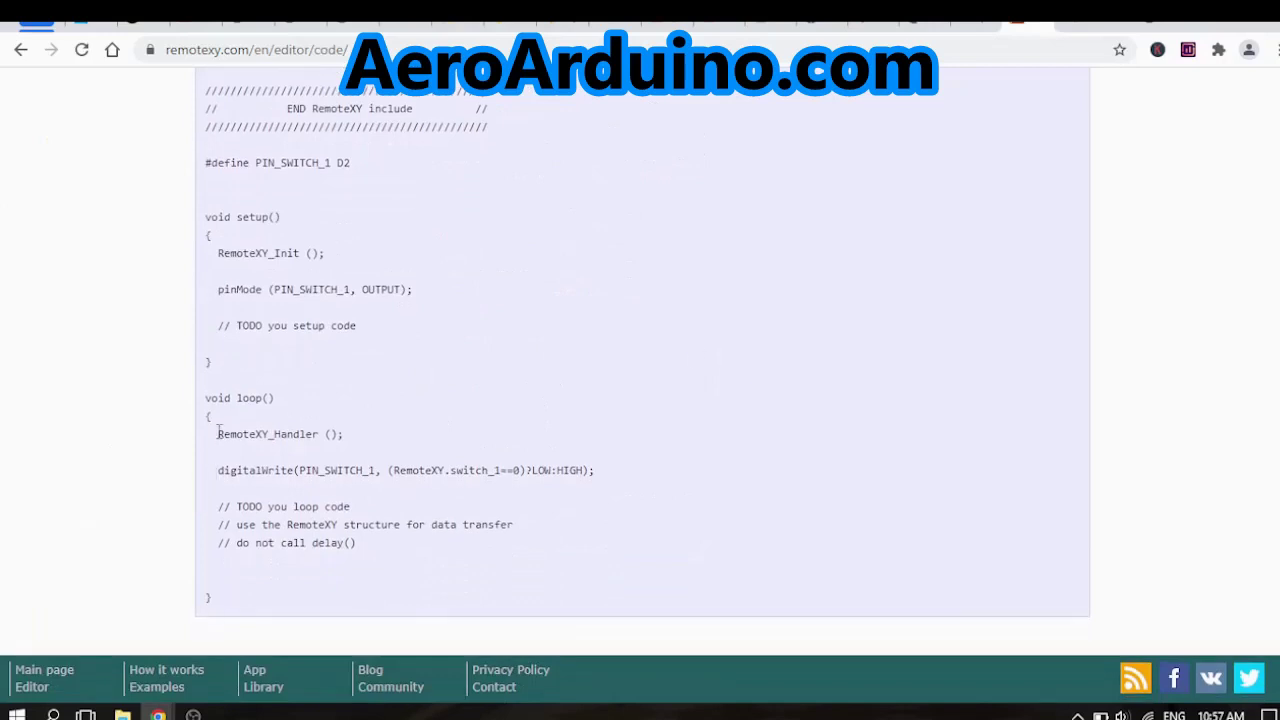
pyautogui.moveTo(217, 434); pyautogui.dragTo(258, 506)
pyautogui.doubleClick(250, 506)
pyautogui.scroll(1, 334, 374)
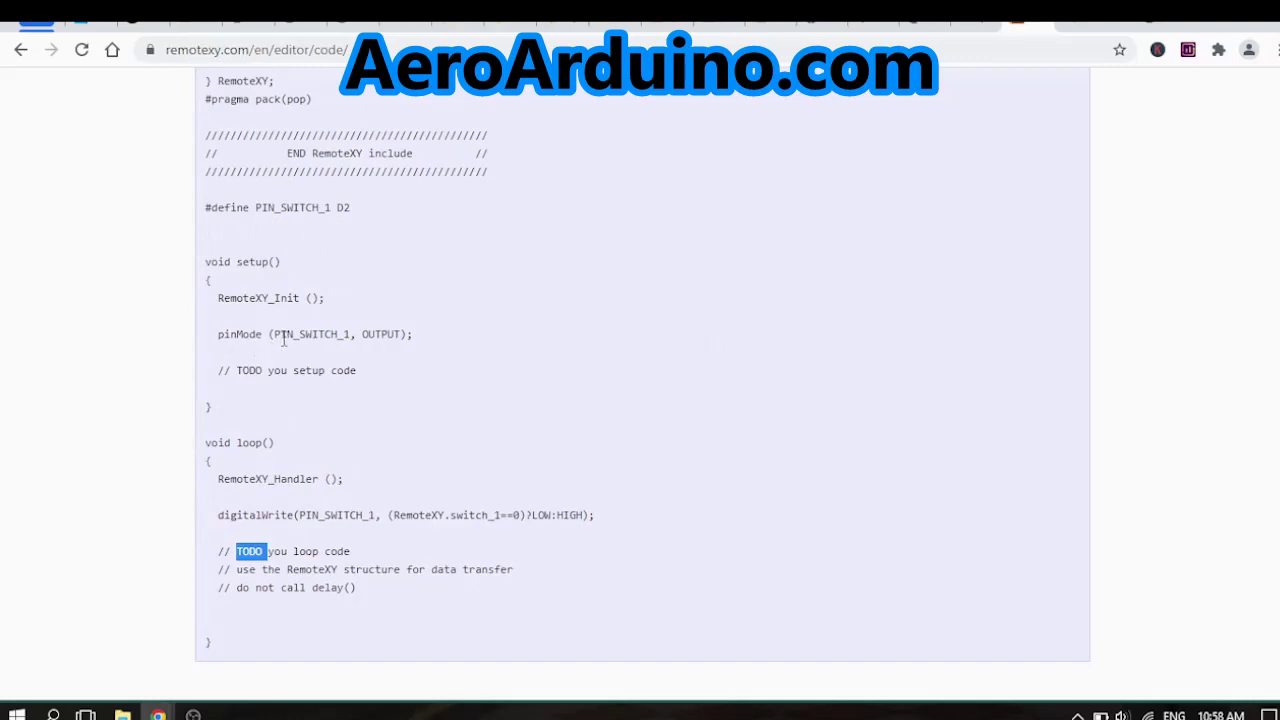
pyautogui.scroll(-1, 390, 350)
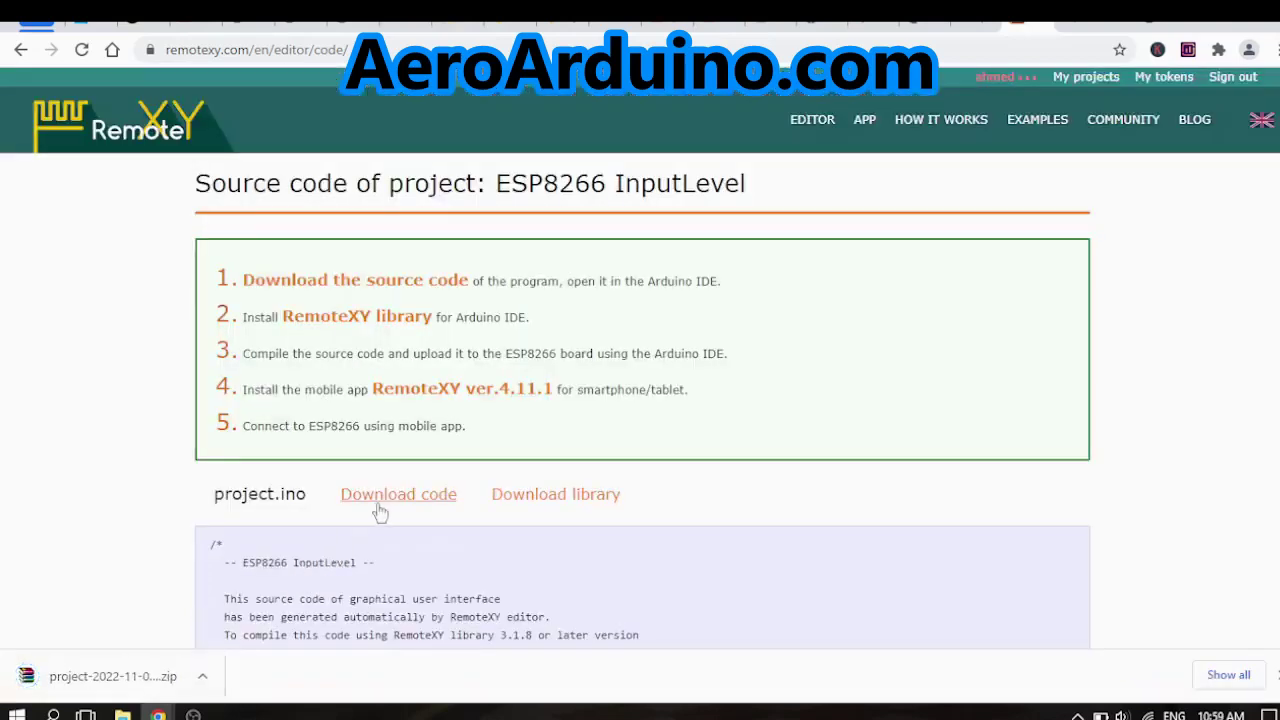
# Step: Download RemoteXY library version 3.1.9 for Arduino and open the mobile app's download page from the source code page
pyautogui.click(556, 495)
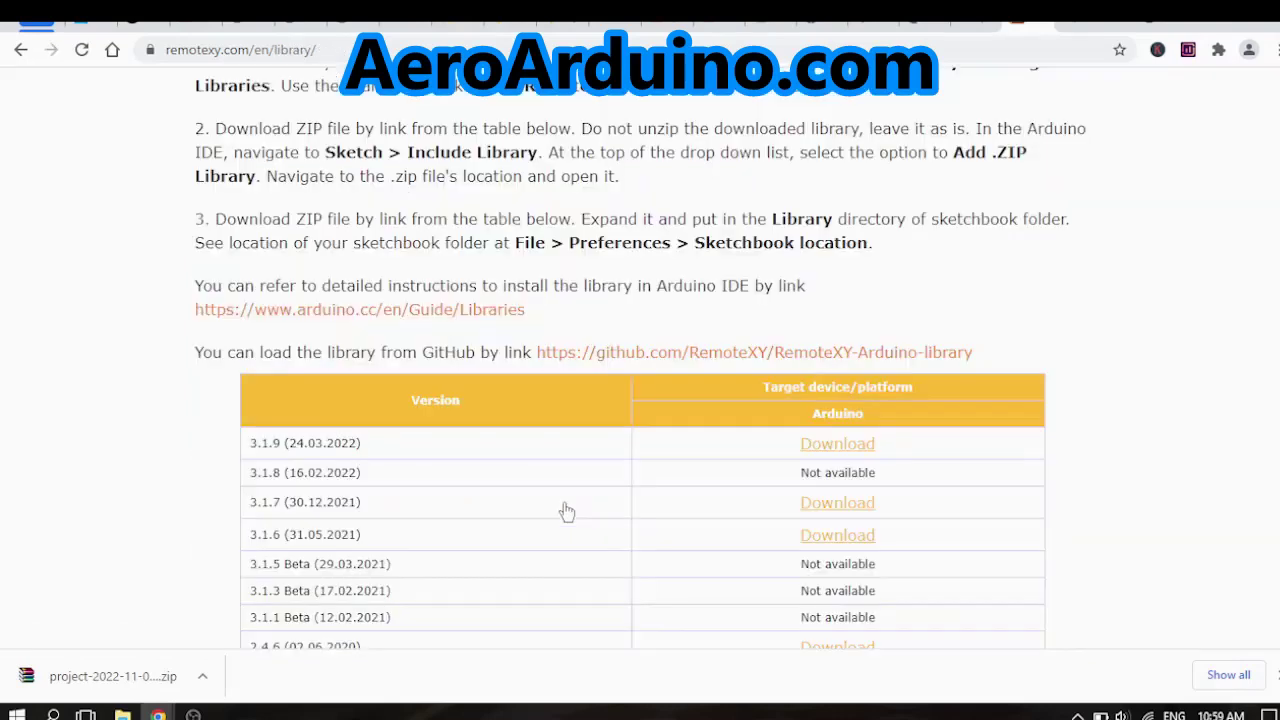
pyautogui.click(862, 455)
pyautogui.hotkey('alt', 'Left')
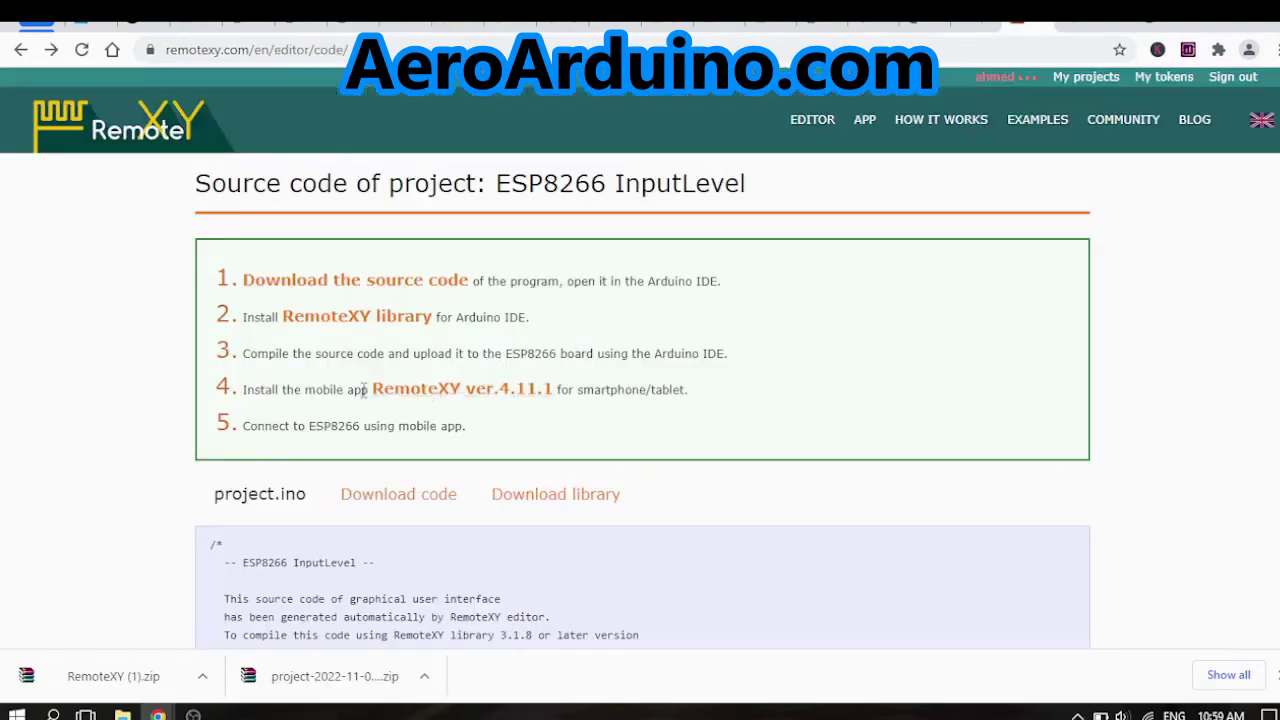
pyautogui.click(446, 396)
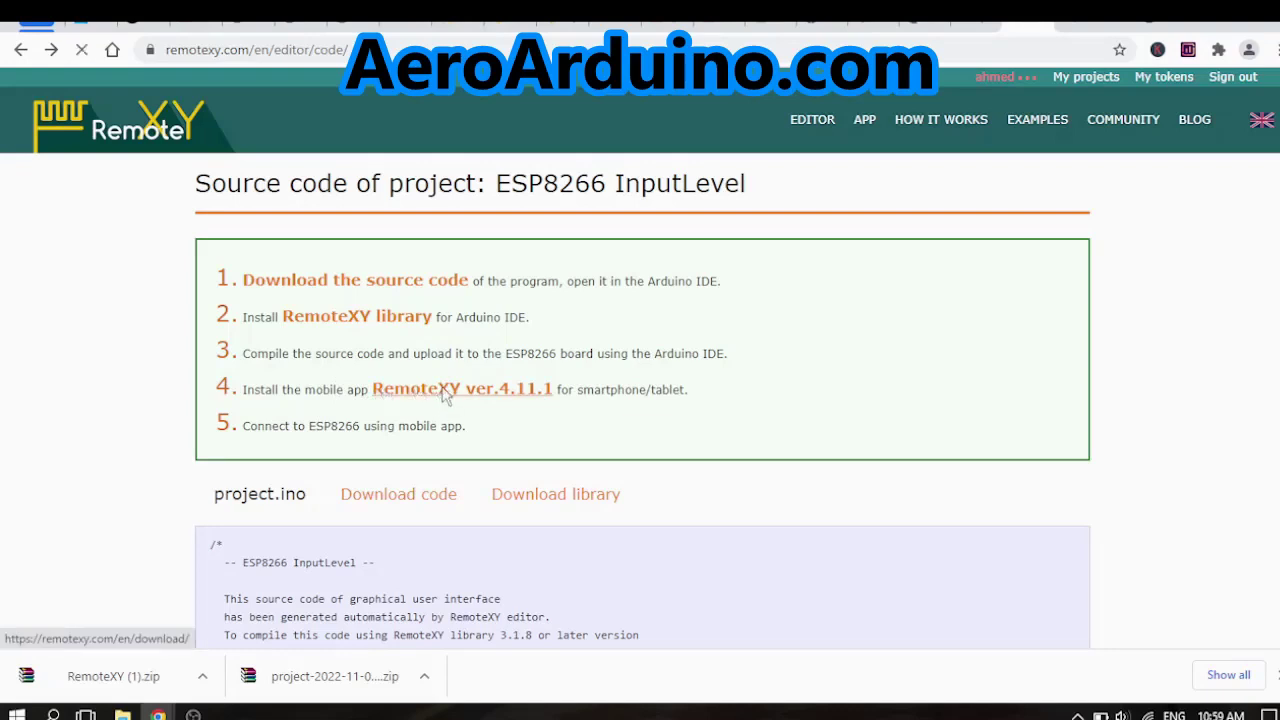